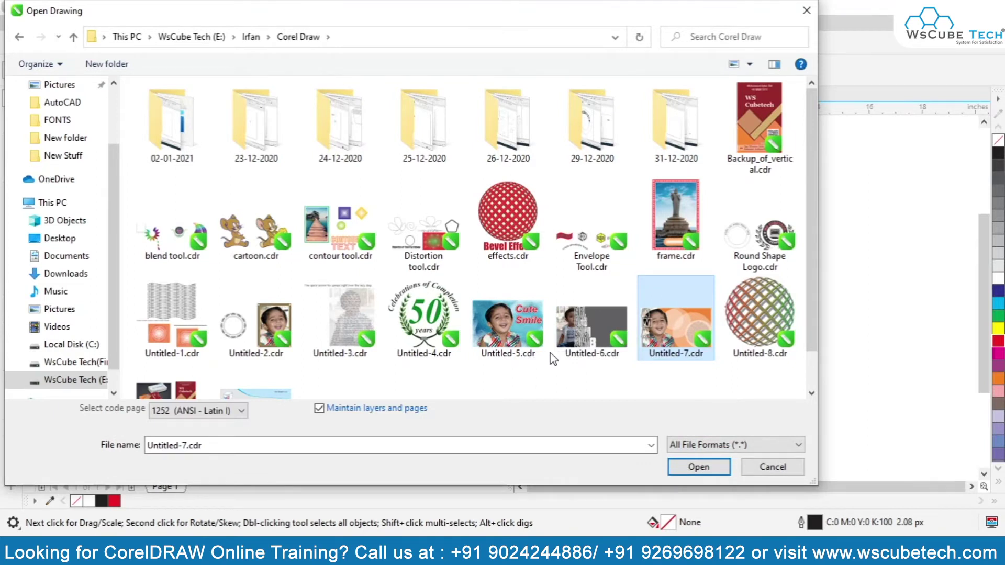
# - Open Untitled-7.cdr and move the boy's photo below the orange banner while editing its PowerClip contents
pyautogui.press('Return')
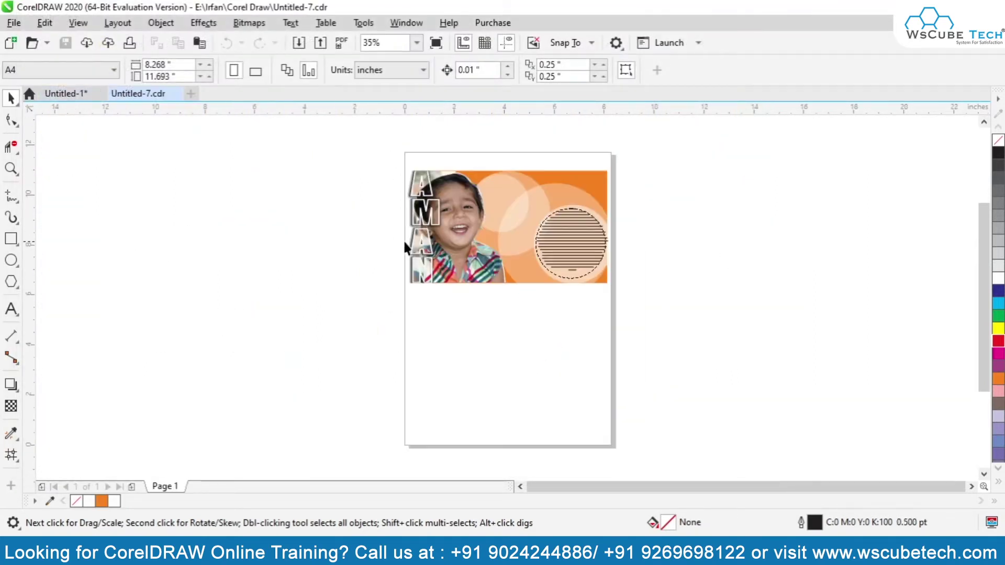
pyautogui.click(463, 229)
pyautogui.moveTo(462, 226); pyautogui.dragTo(389, 217)
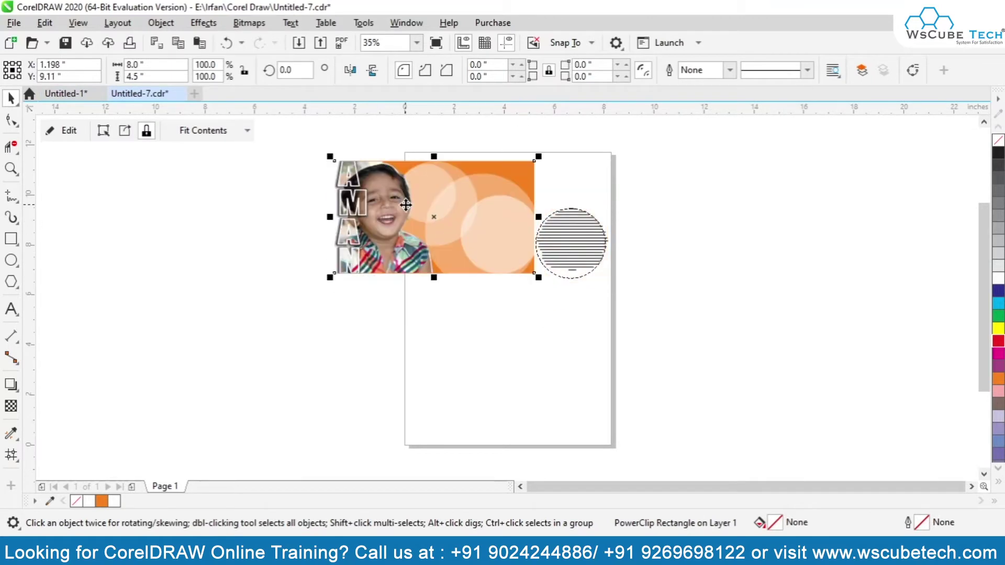
pyautogui.doubleClick(404, 205)
pyautogui.moveTo(403, 205); pyautogui.dragTo(373, 310)
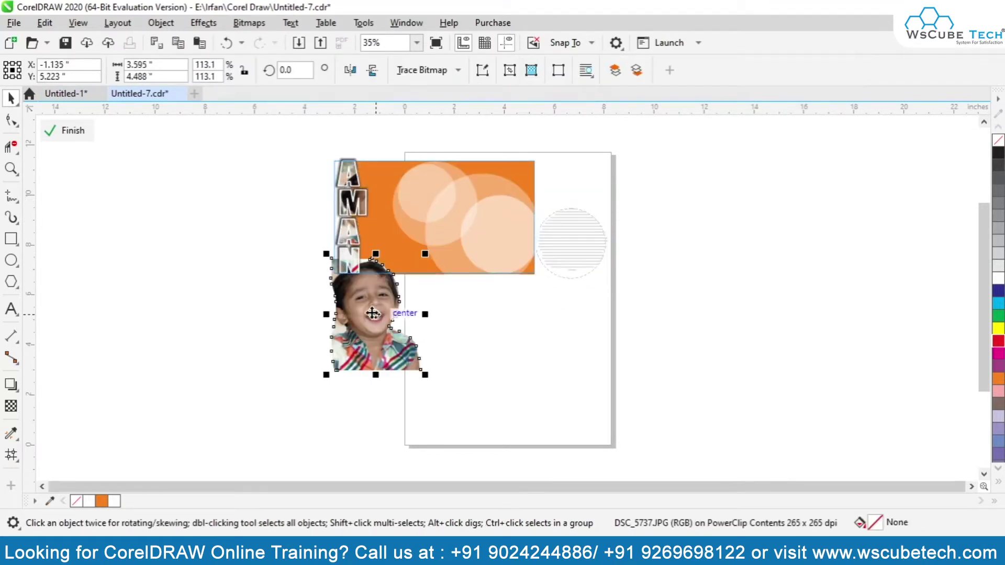
# - Paste the boy's photo from Untitled-7.cdr into Untitled-1, place it beside the page and inspect its cutout
pyautogui.click(68, 94)
pyautogui.hotkey('ctrl', 'v')
pyautogui.moveTo(421, 347); pyautogui.dragTo(315, 349)
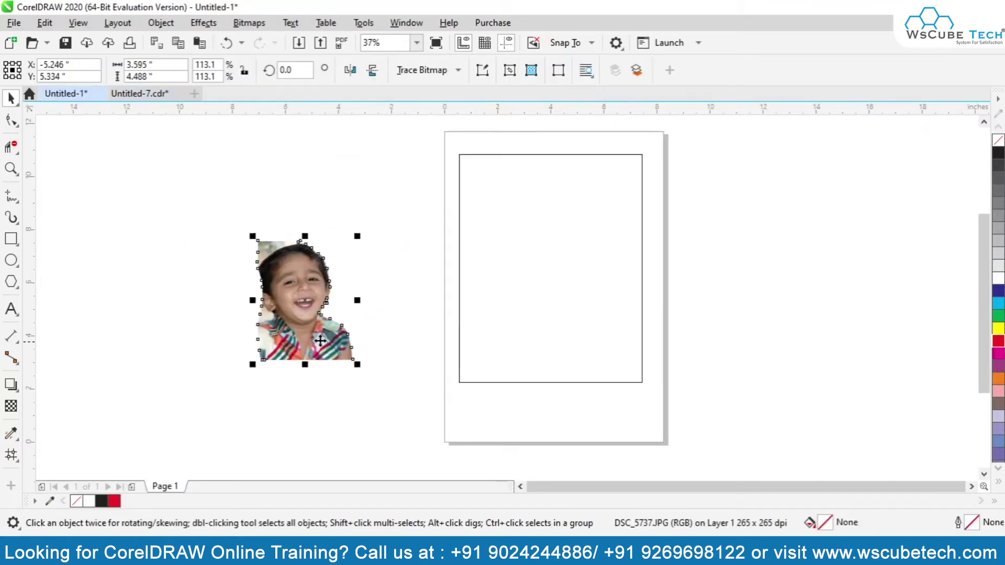
pyautogui.click(343, 237)
pyautogui.scroll(4, 253, 246)
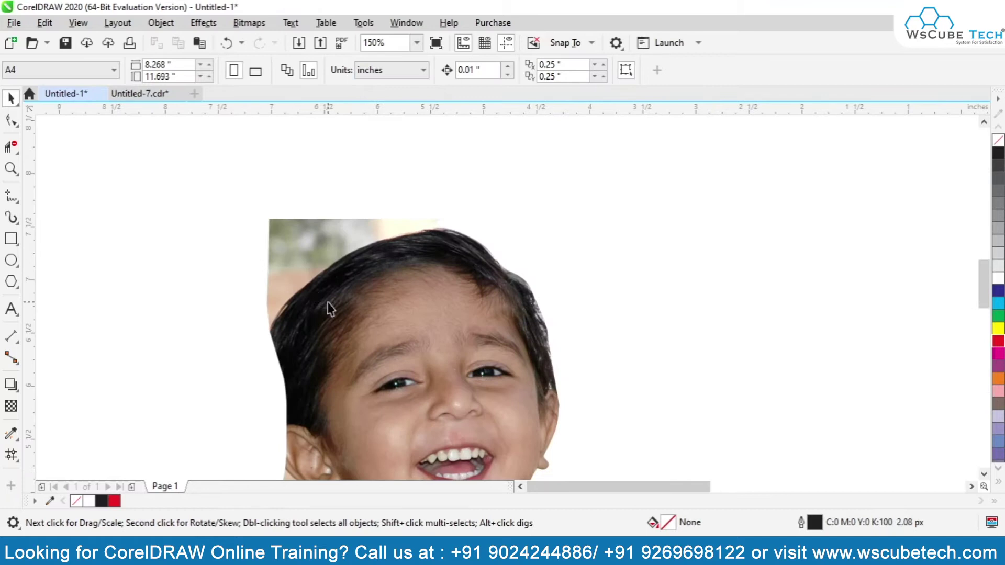
# - Delete the pasted photo from Untitled-1 and close Untitled-7.cdr without saving its changes
pyautogui.scroll(-2, 330, 309)
pyautogui.click(336, 344)
pyautogui.press('Delete')
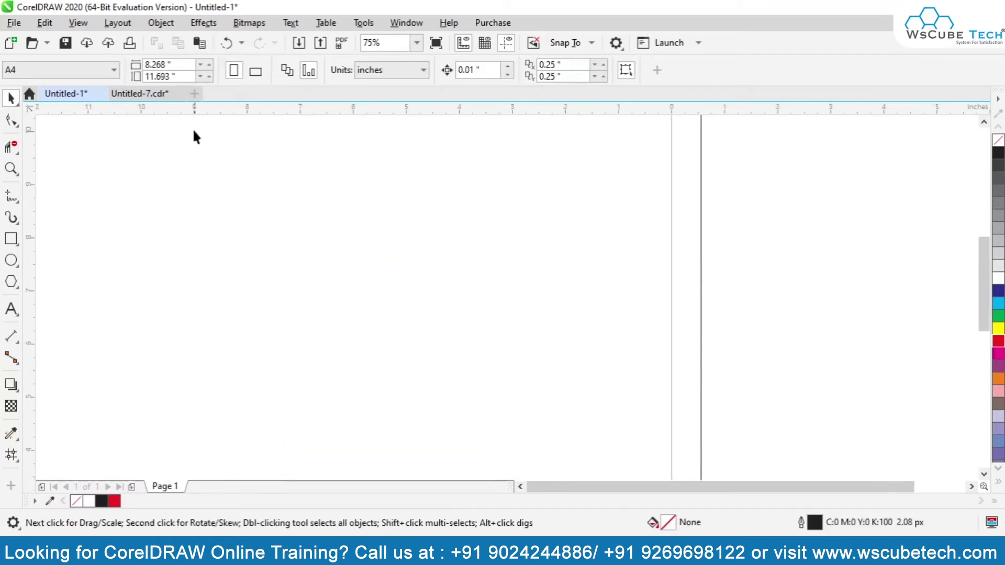
pyautogui.click(166, 94)
pyautogui.click(179, 94)
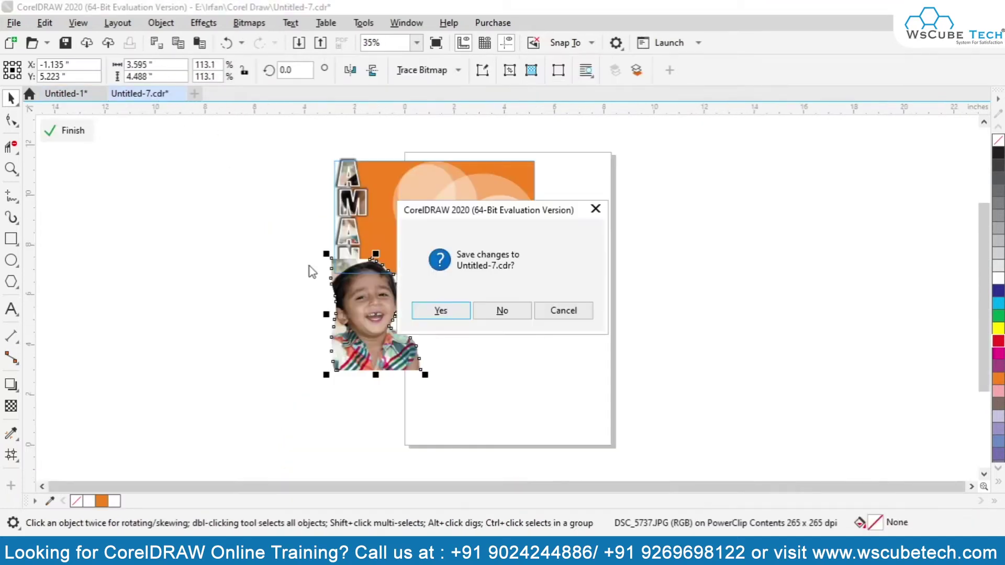
pyautogui.click(492, 311)
# - Open Untitled-5.cdr, ungroup the Cute Smile banner and select the boy's cutout photo
pyautogui.hotkey('ctrl', 'o')
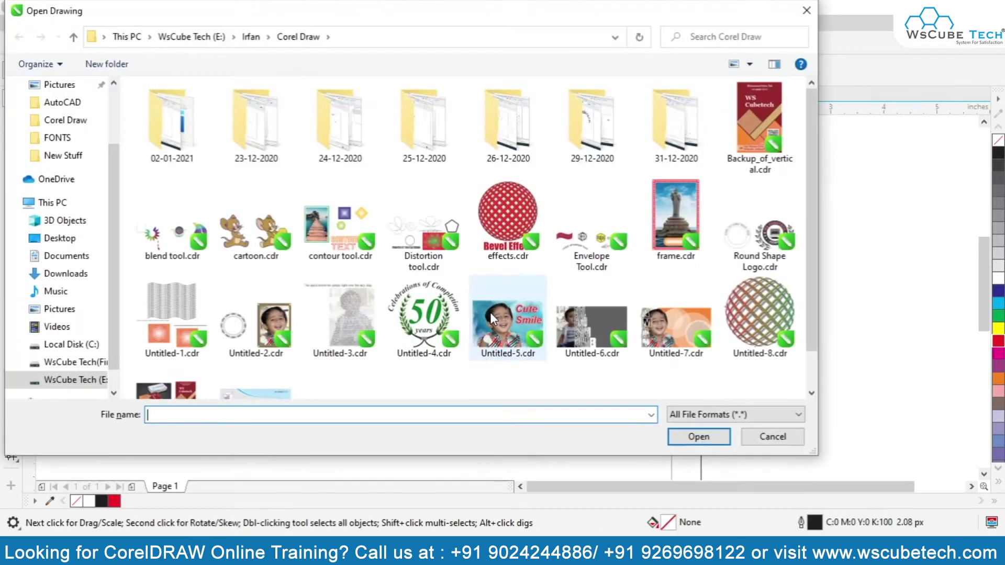
pyautogui.doubleClick(507, 327)
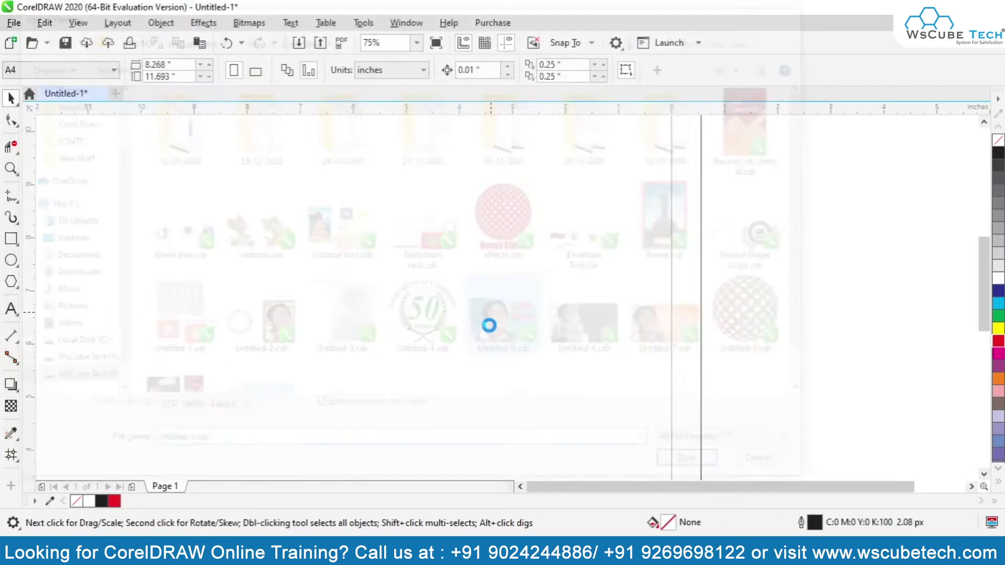
pyautogui.click(478, 238)
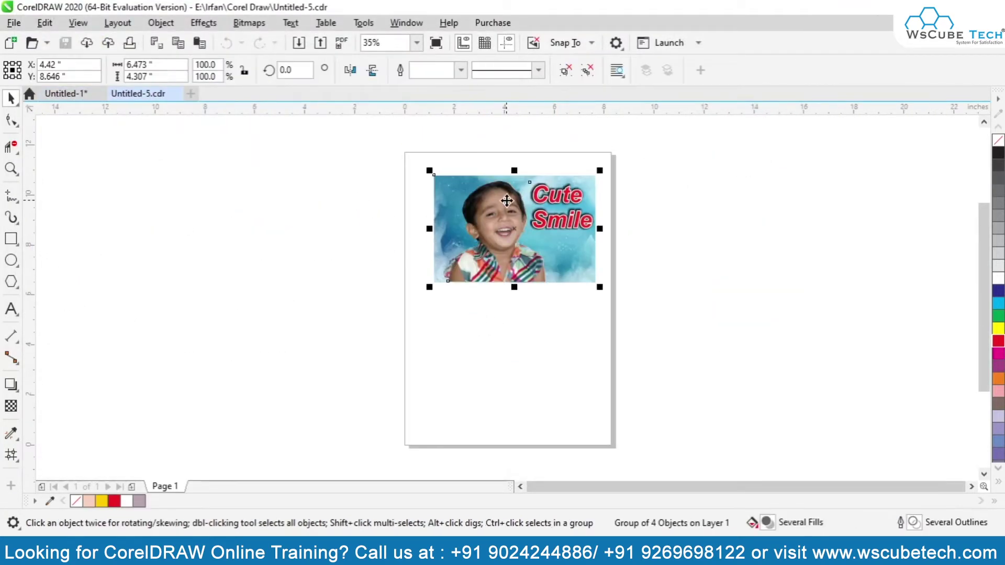
pyautogui.click(586, 70)
pyautogui.click(486, 191)
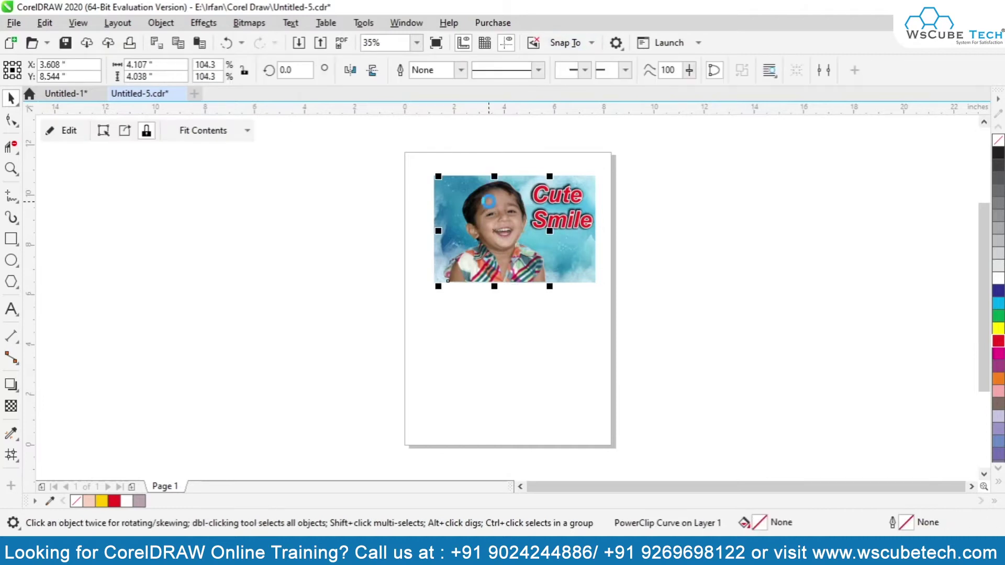
# - Paste a copy of the boy's cutout photo into Untitled-1 and place it beside the page
pyautogui.click(49, 93)
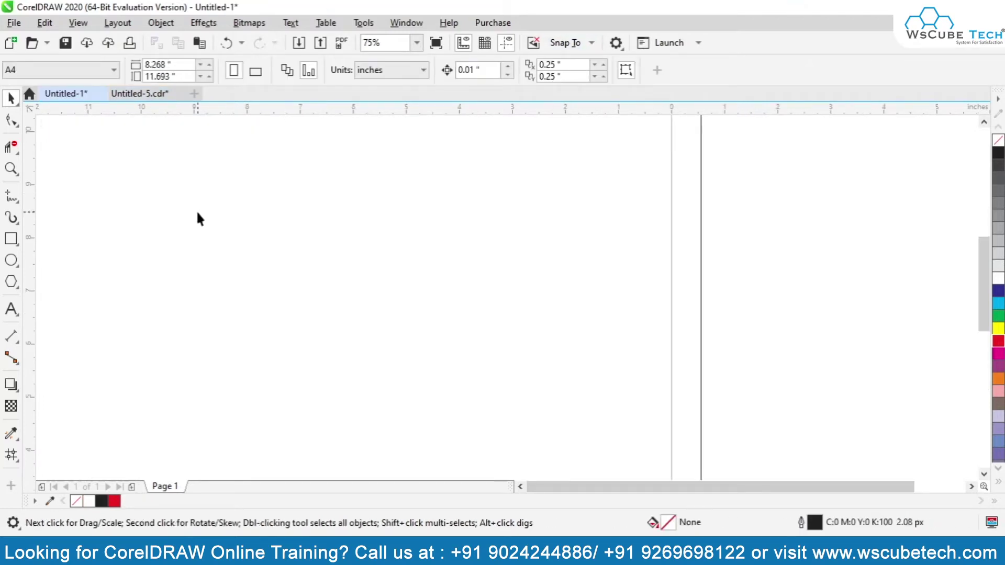
pyautogui.hotkey('ctrl', 'v')
pyautogui.moveTo(491, 255); pyautogui.dragTo(190, 332)
# - Resize the rectangle on the page to 8 inches wide by 10 inches high
pyautogui.click(422, 311)
pyautogui.doubleClick(157, 64)
pyautogui.write('8')
pyautogui.press('Return')
pyautogui.doubleClick(157, 76)
pyautogui.write('10')
pyautogui.press('Return')
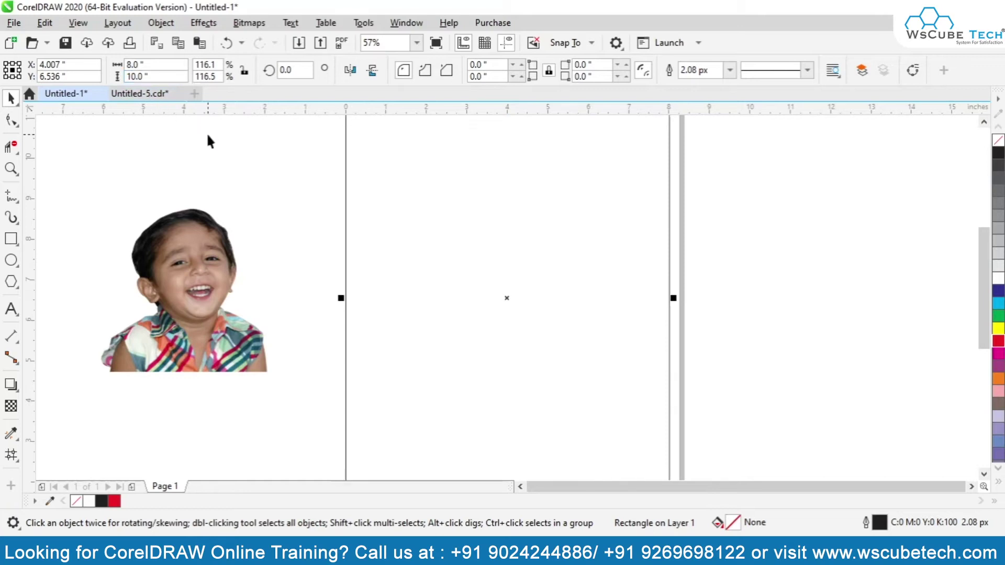
pyautogui.hotkey('shift', 'F2')
pyautogui.click(415, 245)
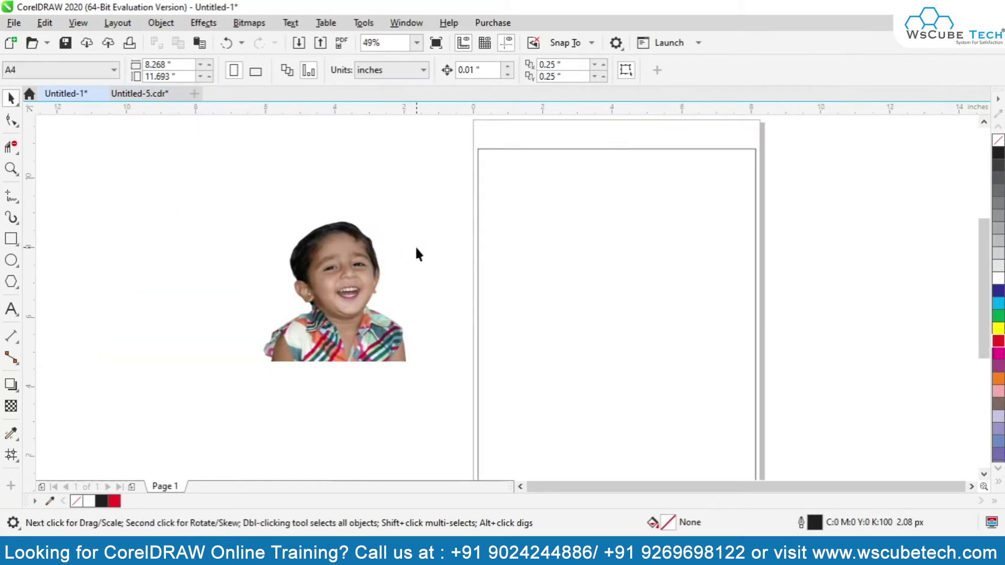
# - Move the photo onto the rectangle, enlarge it to nearly the rectangle's width and center it on the rectangle's bottom edge
pyautogui.scroll(-1, 415, 245)
pyautogui.moveTo(309, 300); pyautogui.dragTo(460, 403)
pyautogui.moveTo(521, 314); pyautogui.dragTo(607, 180)
pyautogui.hotkey('ctrl', 'a')
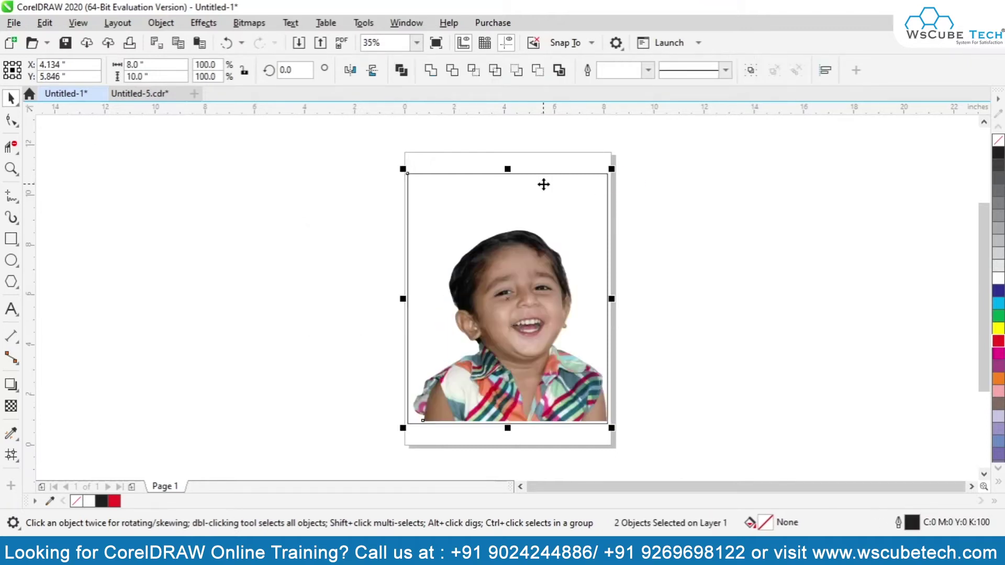
pyautogui.click(347, 240)
pyautogui.click(469, 288)
pyautogui.press('Down')
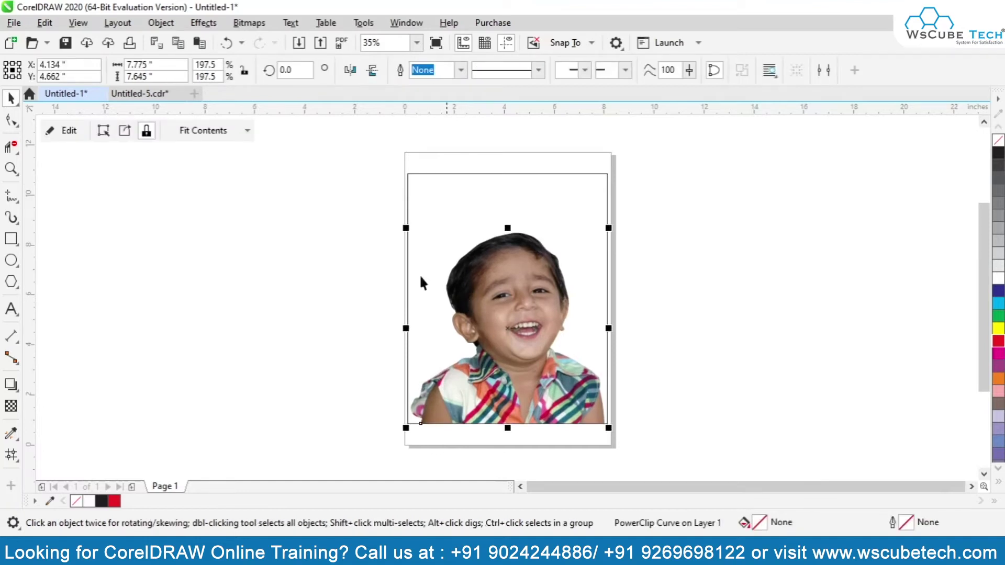
# - Enlarge the photo to about 7.9 by 7.77 inches and move it off the page, beside the rectangle
pyautogui.moveTo(406, 229); pyautogui.dragTo(404, 226)
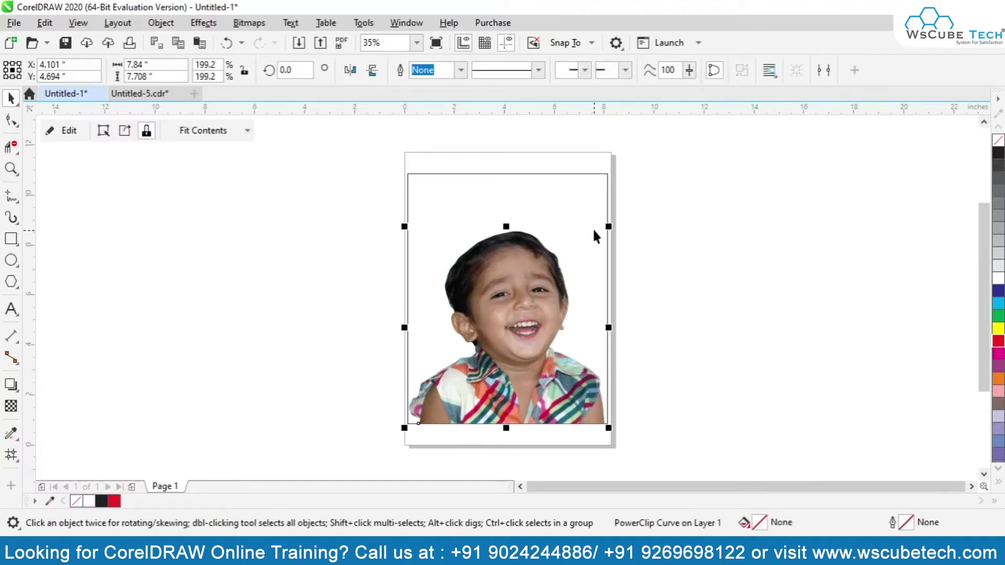
pyautogui.moveTo(607, 226); pyautogui.dragTo(610, 224)
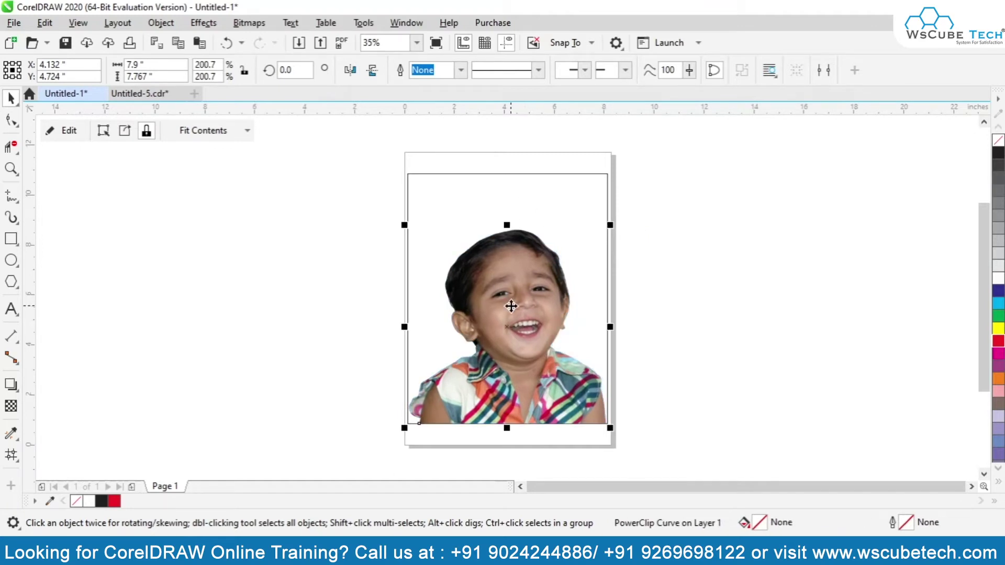
pyautogui.moveTo(513, 304); pyautogui.dragTo(262, 309)
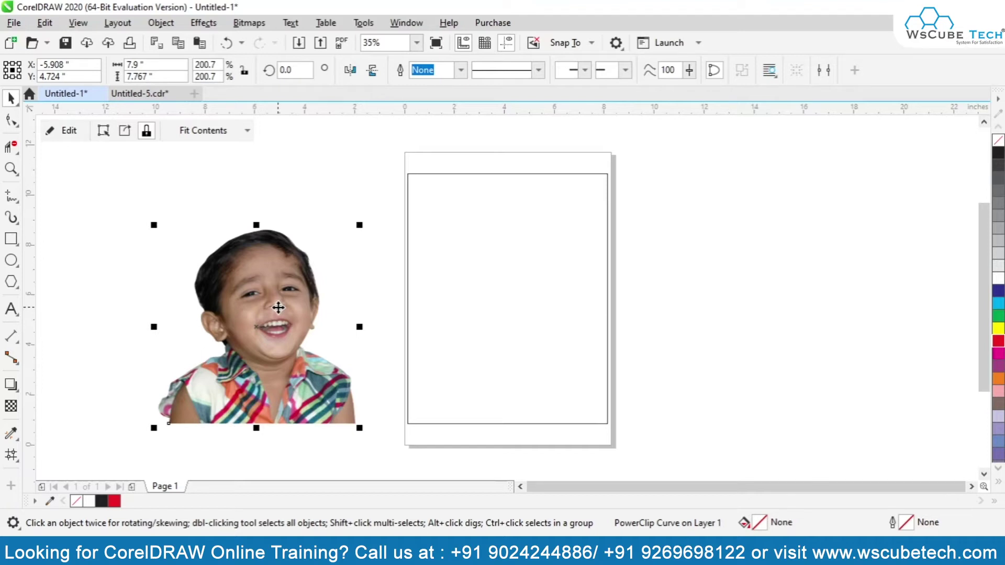
pyautogui.click(332, 158)
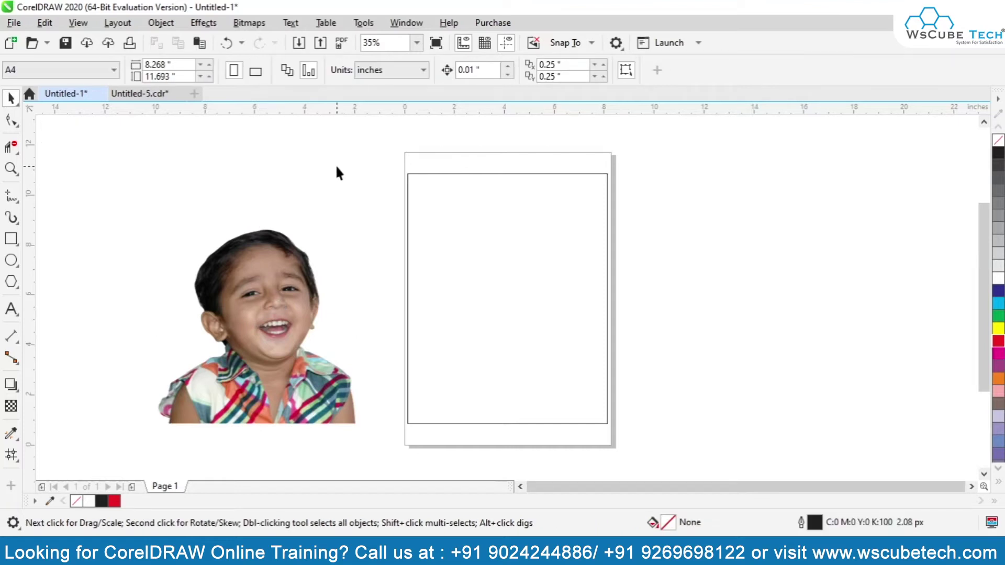
# - Open the PhotoCocktail effect with the rectangle selected and set its image library to the Desktop folder
pyautogui.click(209, 29)
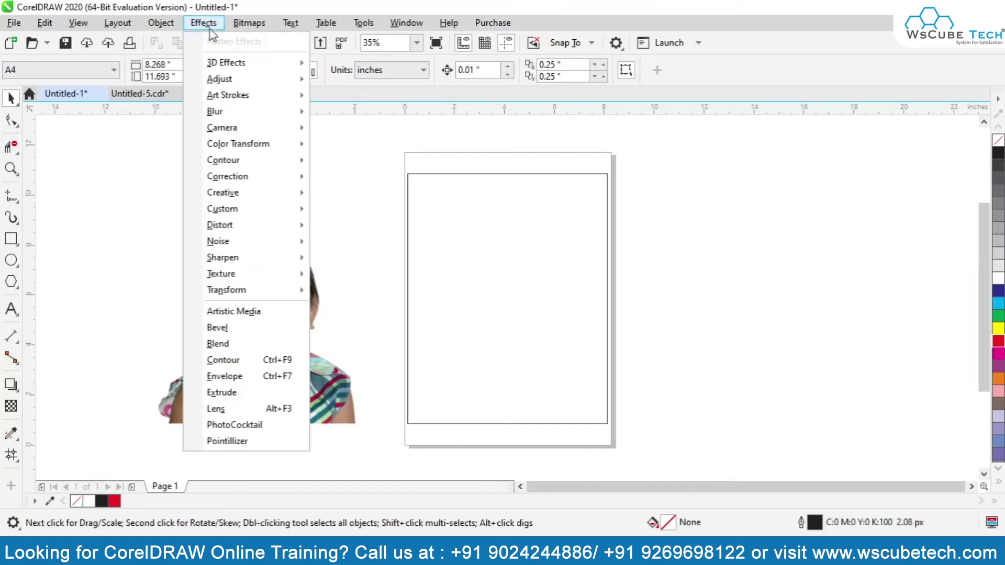
pyautogui.click(269, 422)
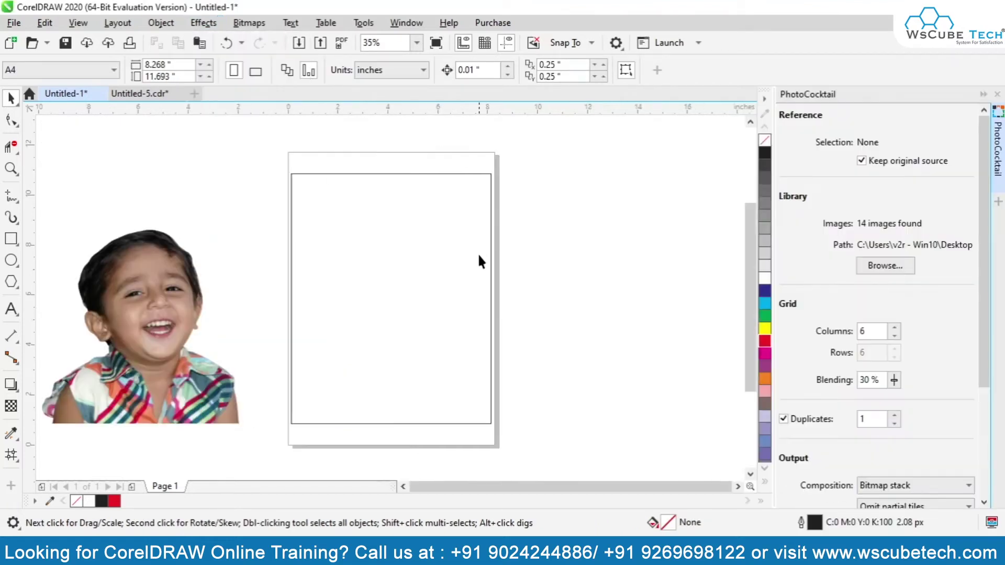
pyautogui.click(477, 247)
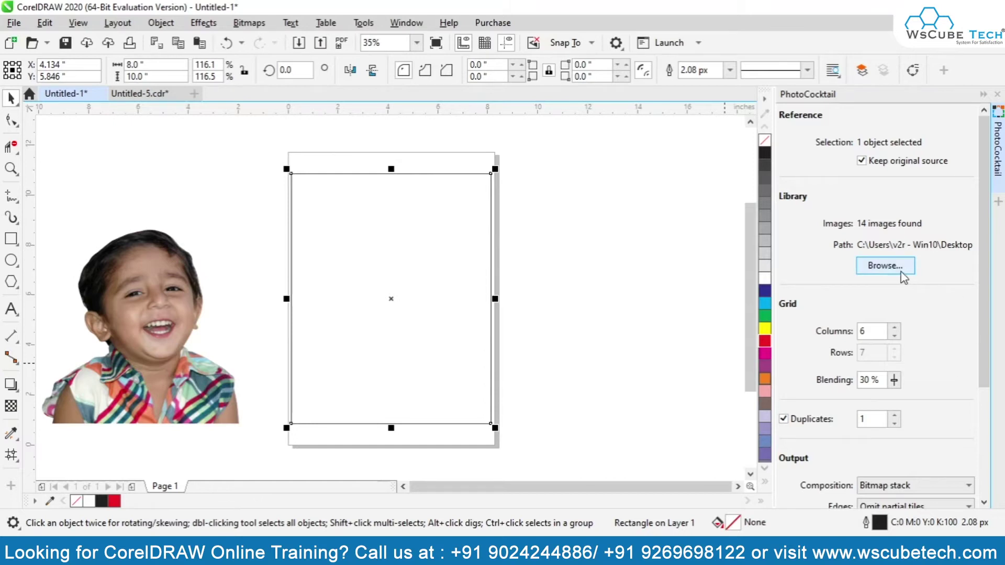
pyautogui.click(885, 266)
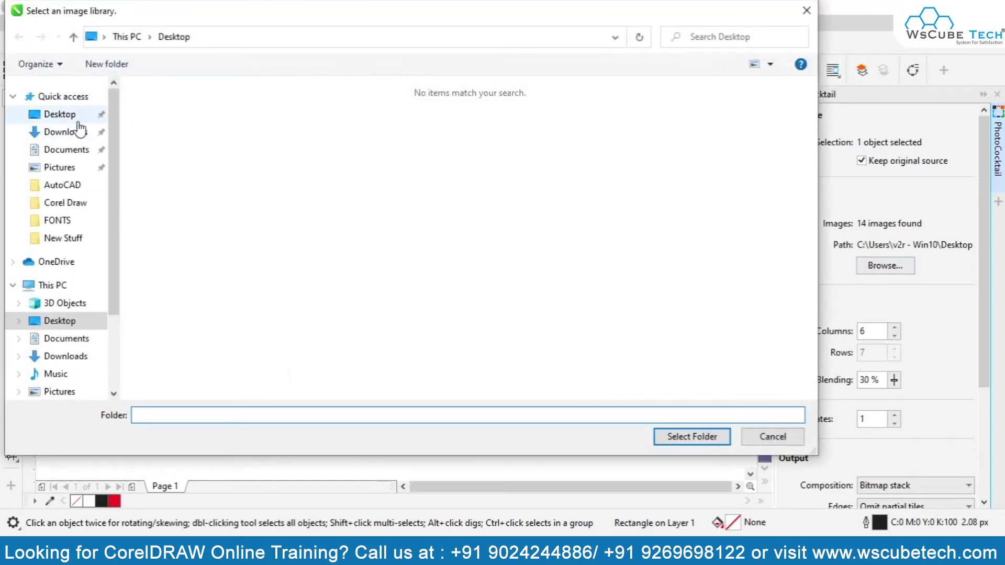
pyautogui.click(63, 114)
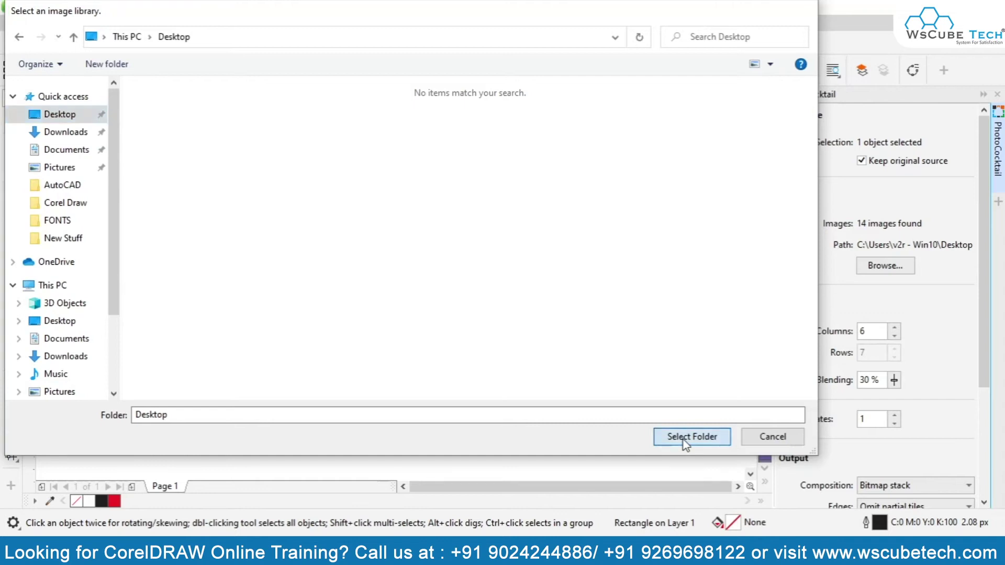
pyautogui.click(683, 439)
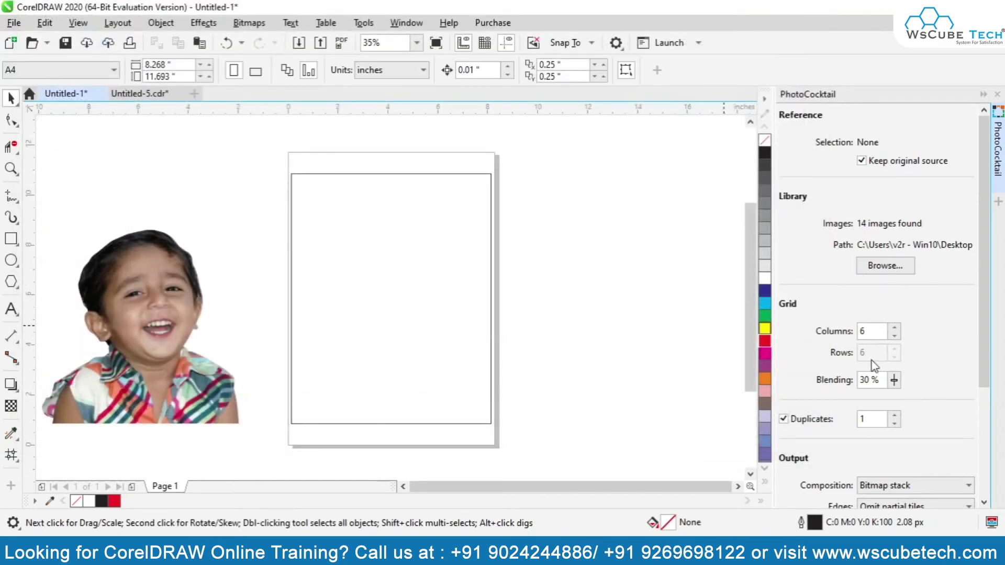
# - Try a PhotoCocktail duplicates spacing of 3, then restore it to 1
pyautogui.click(866, 330)
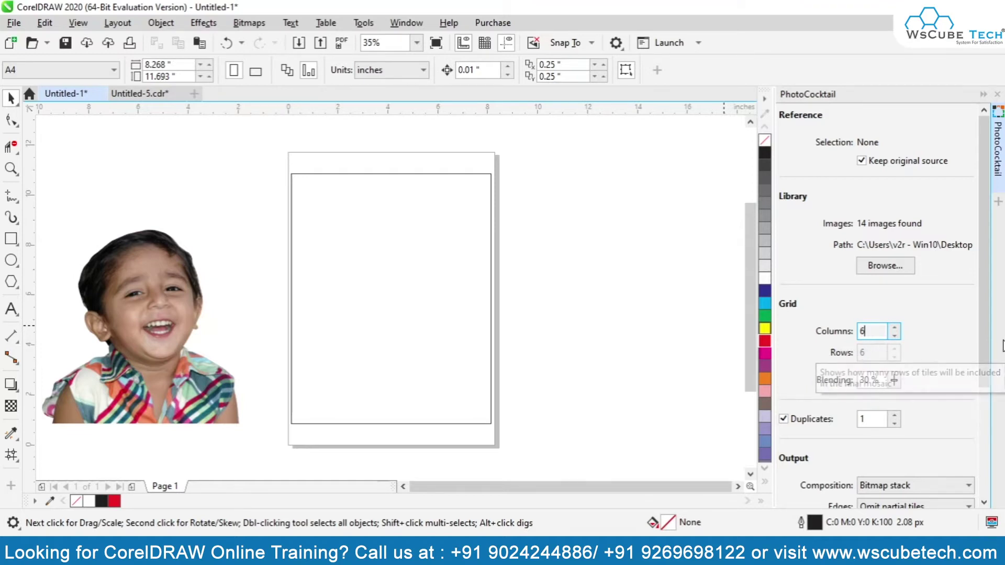
pyautogui.moveTo(984, 357); pyautogui.dragTo(993, 442)
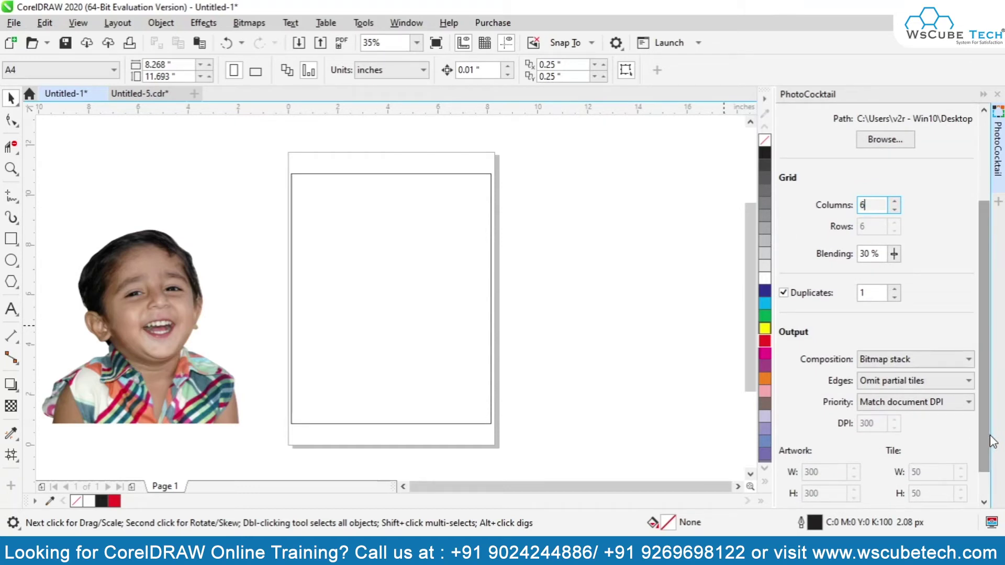
pyautogui.doubleClick(868, 297)
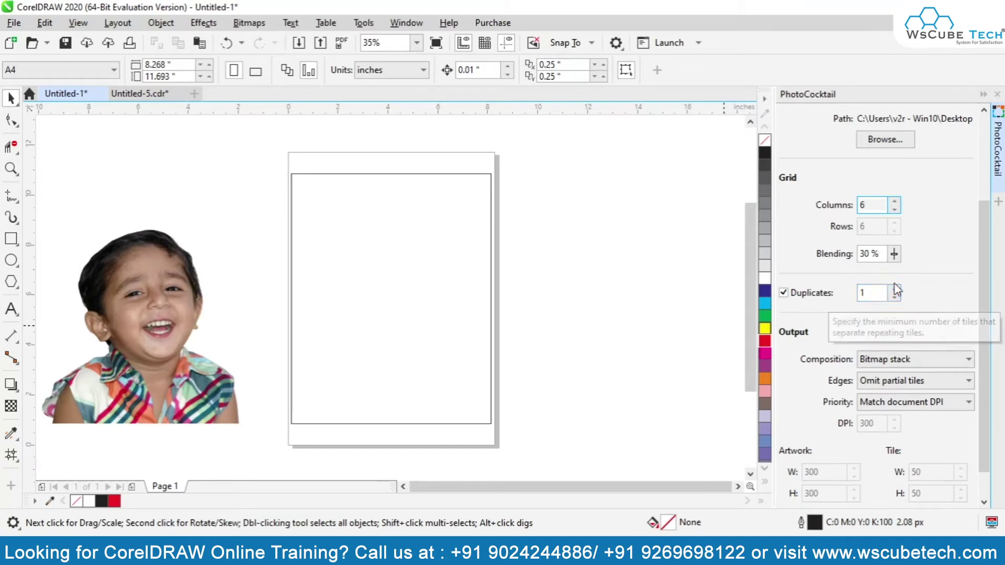
pyautogui.write('3')
pyautogui.moveTo(872, 305); pyautogui.dragTo(851, 304)
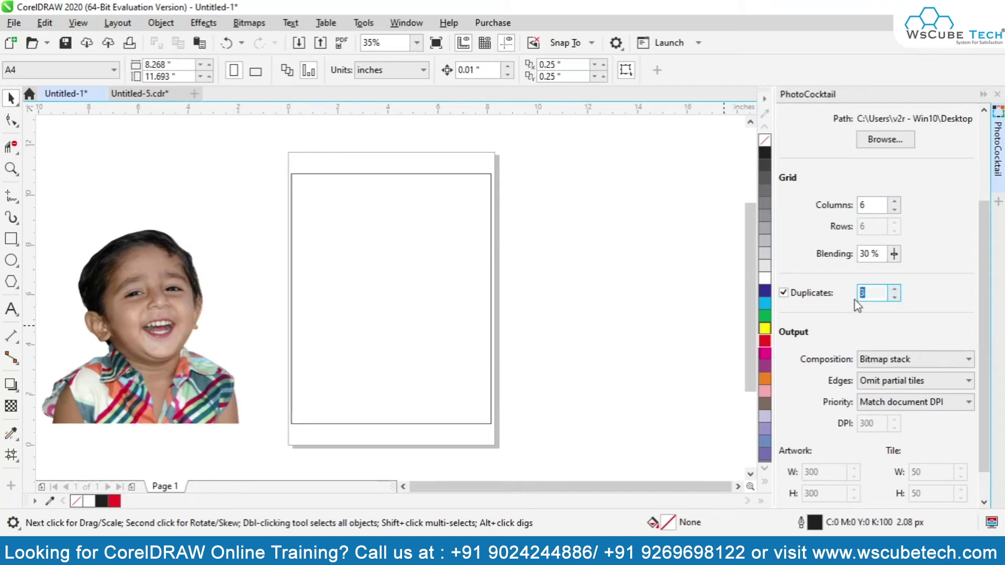
pyautogui.write('1')
pyautogui.scroll(-1, 978, 431)
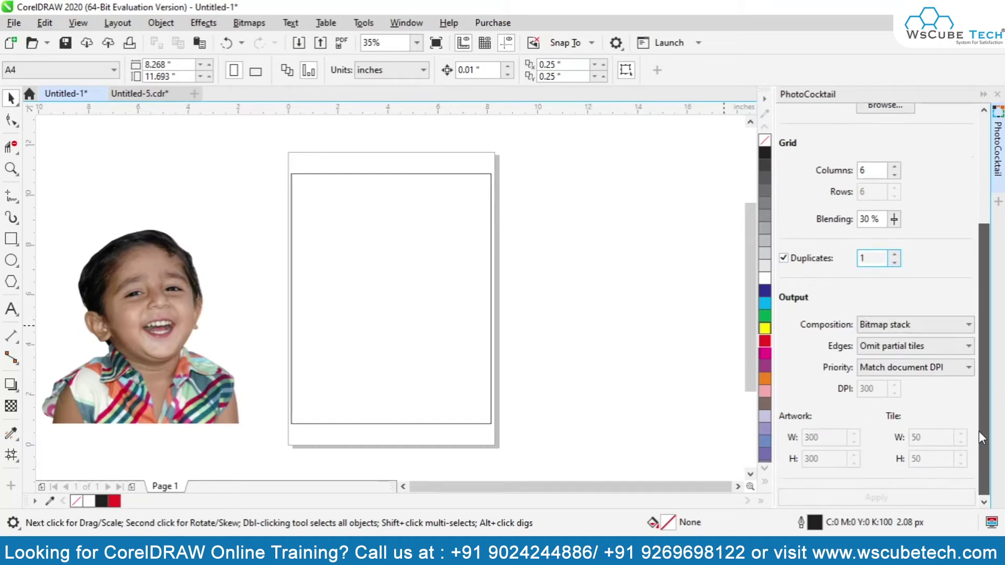
# - Select the rectangle as the PhotoCocktail reference and set the mosaic grid to 4 columns
pyautogui.click(386, 274)
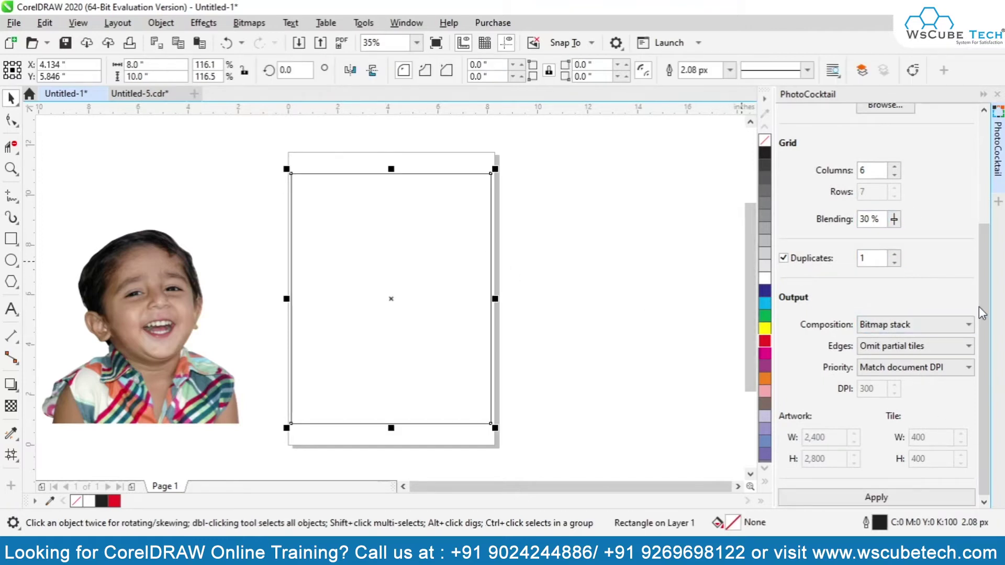
pyautogui.scroll(1, 977, 252)
pyautogui.scroll(1, 978, 253)
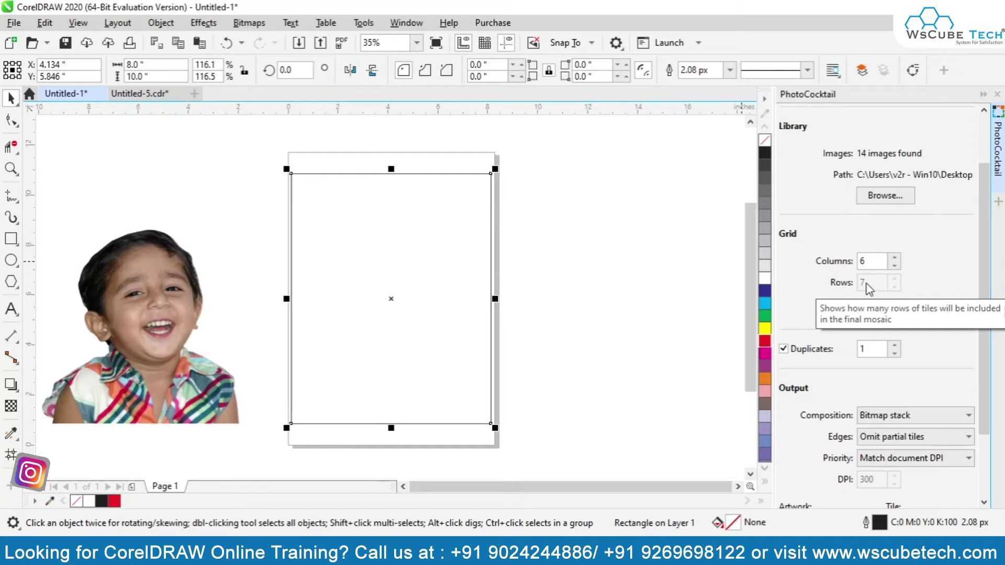
pyautogui.moveTo(984, 322); pyautogui.dragTo(987, 393)
pyautogui.doubleClick(871, 170)
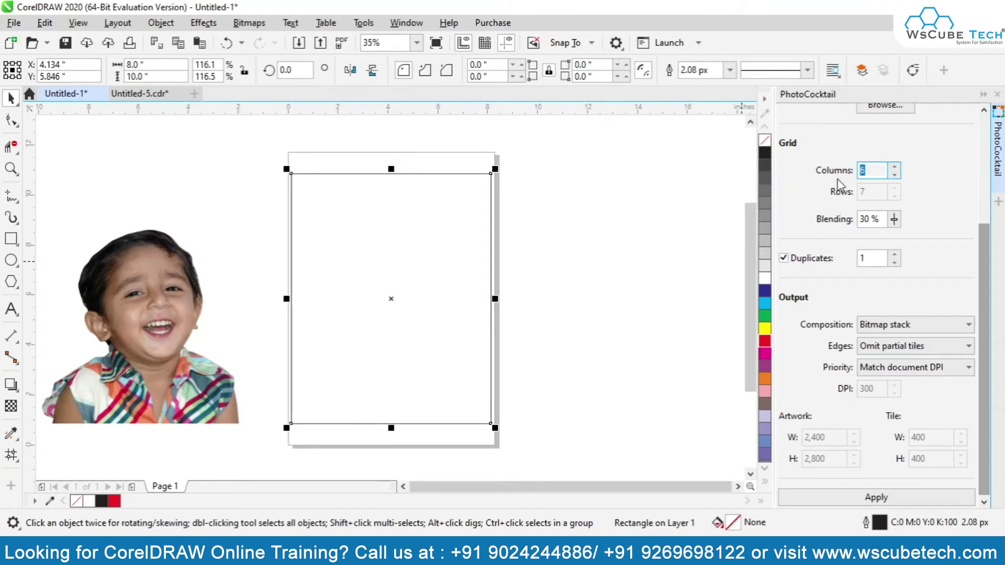
pyautogui.write('4')
pyautogui.scroll(3, 981, 271)
pyautogui.click(868, 272)
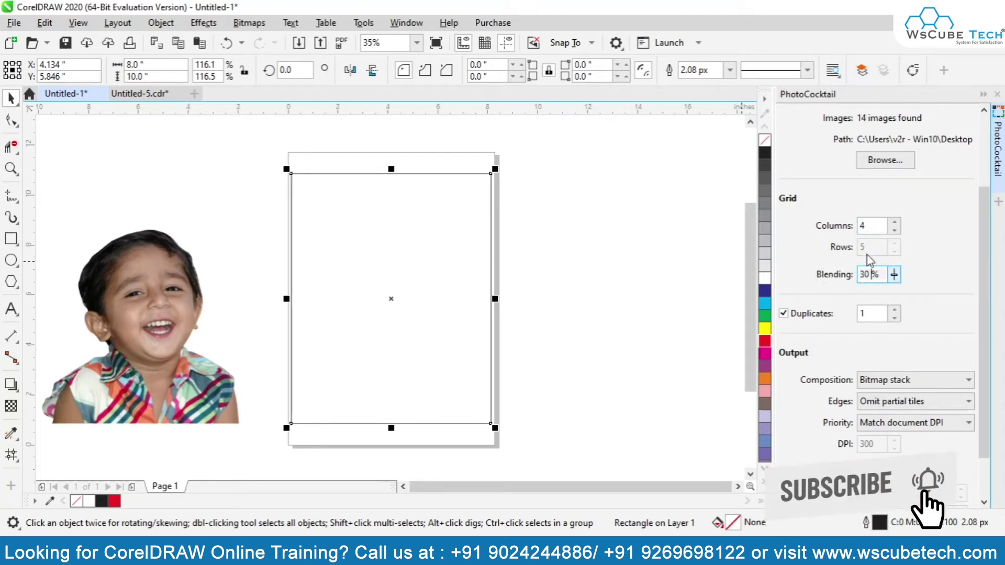
# - Set the mosaic grid to 6 columns and apply the PhotoCocktail effect to the rectangle
pyautogui.doubleClick(864, 225)
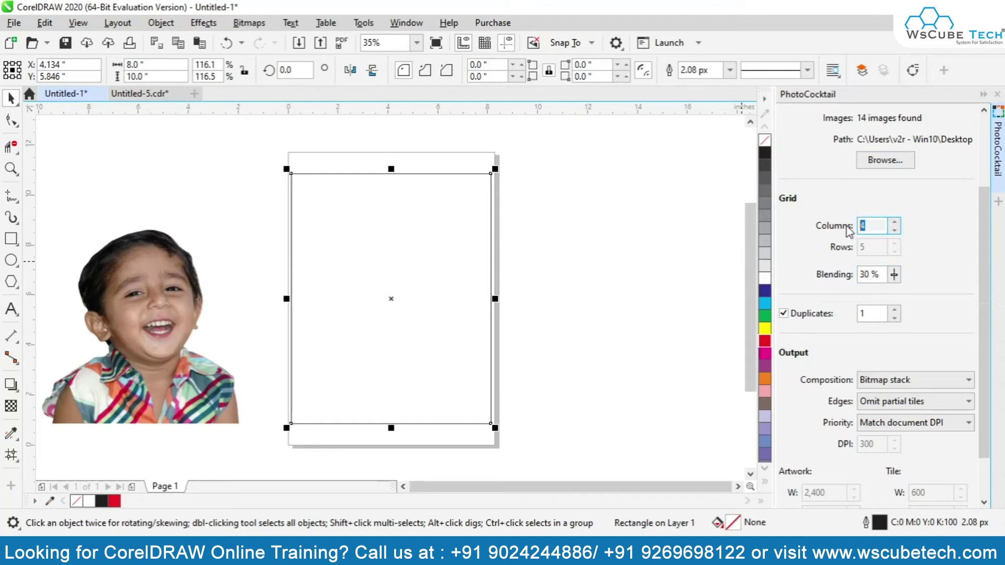
pyautogui.write('6')
pyautogui.click(881, 272)
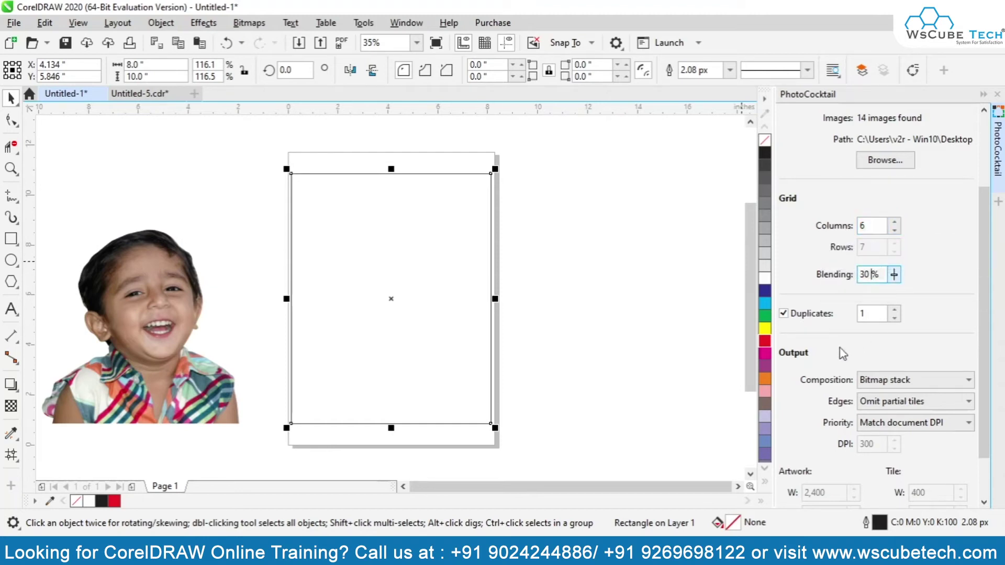
pyautogui.scroll(-2, 844, 350)
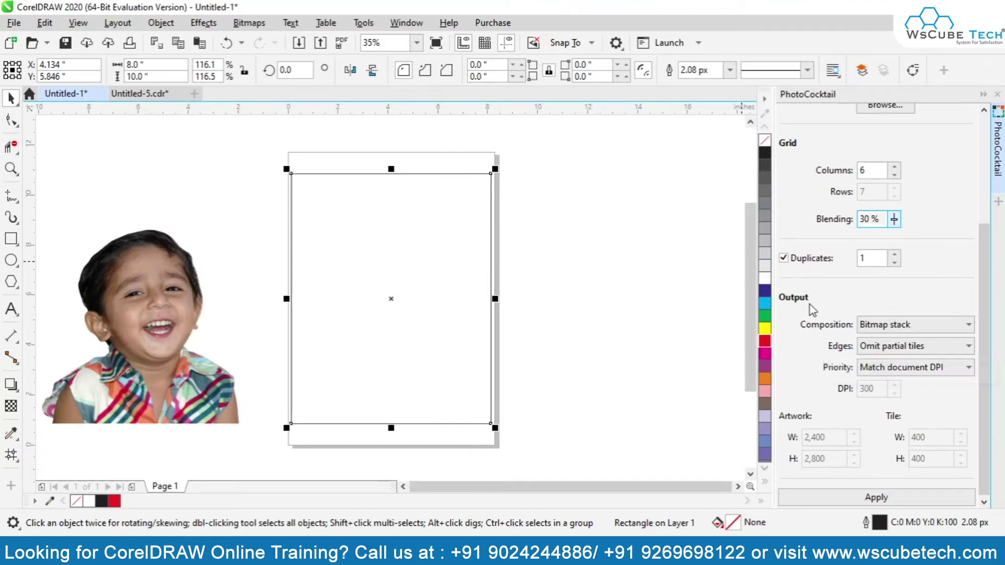
pyautogui.scroll(1, 889, 395)
pyautogui.scroll(4, 893, 400)
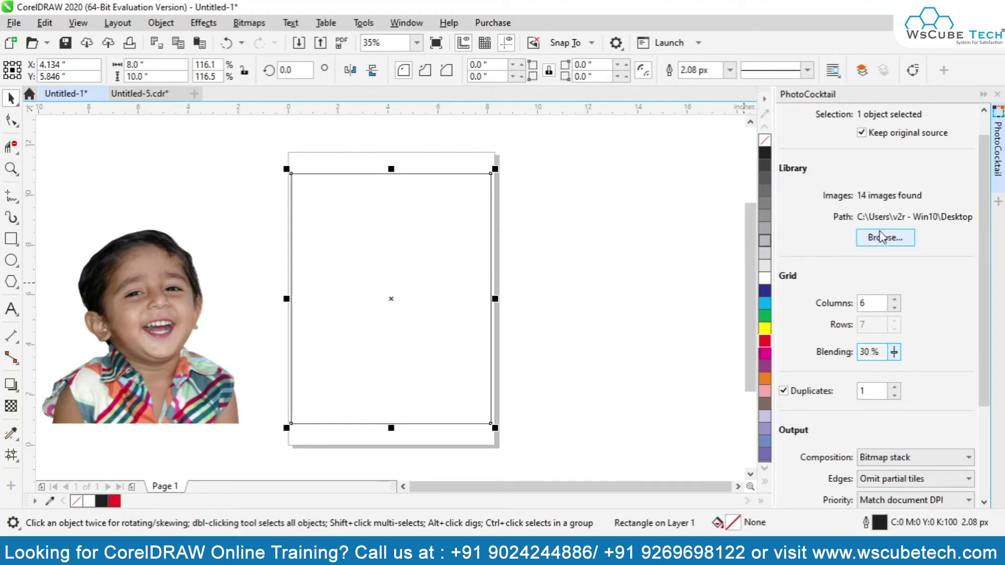
pyautogui.scroll(-5, 894, 261)
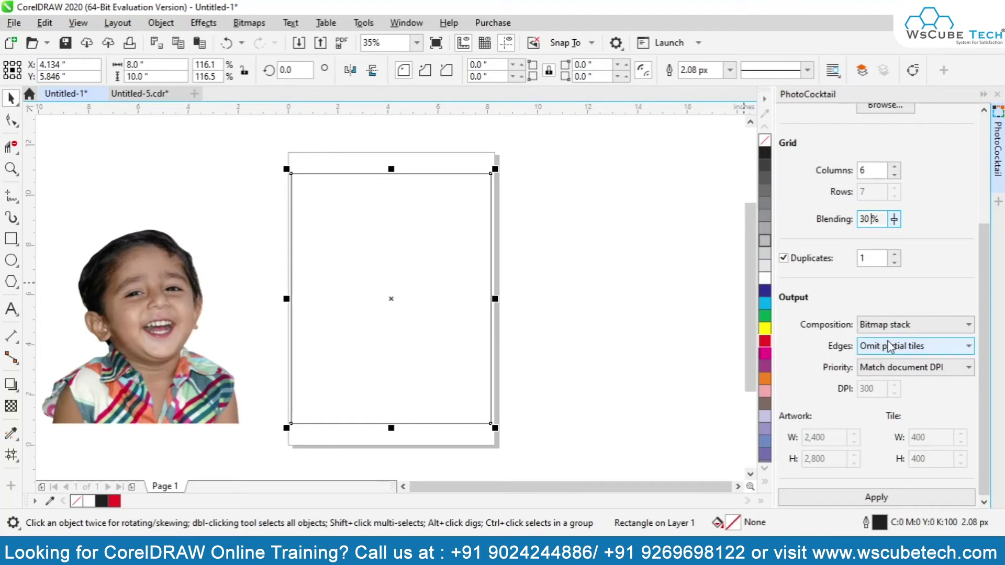
pyautogui.click(861, 497)
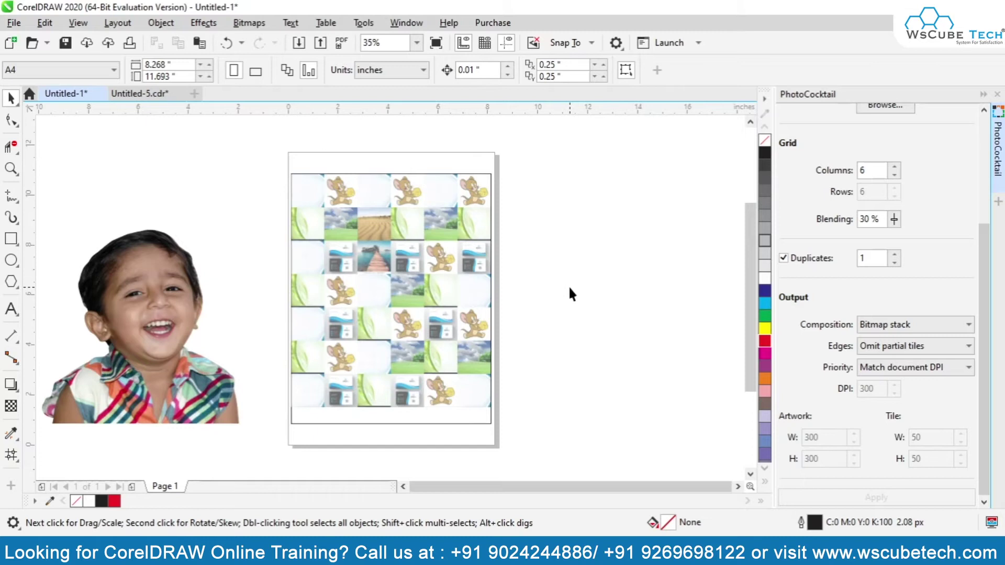
# - Delete the rectangle behind the mosaic and center the mosaic on the page
pyautogui.press('z')
pyautogui.moveTo(271, 164); pyautogui.dragTo(495, 407)
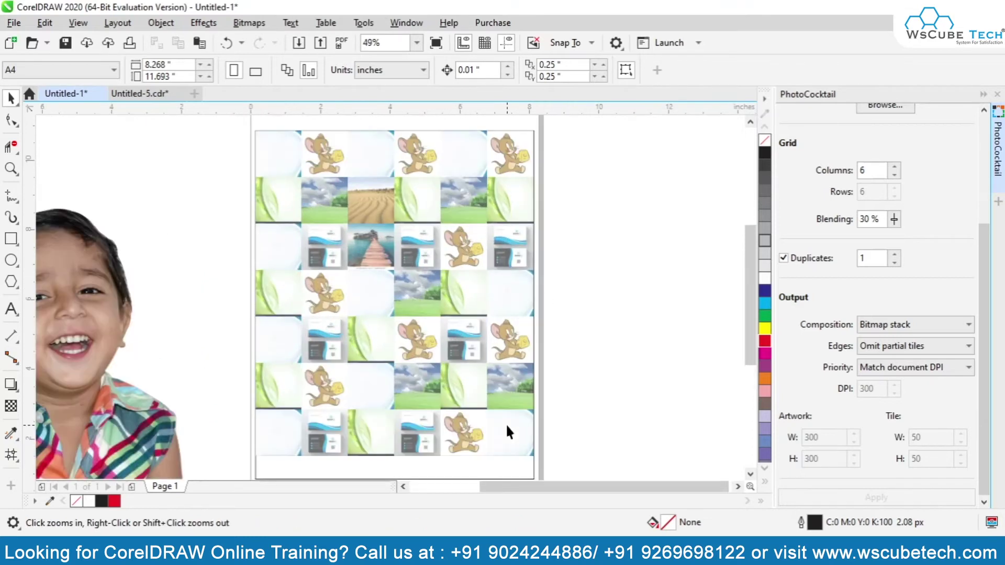
pyautogui.click(421, 320)
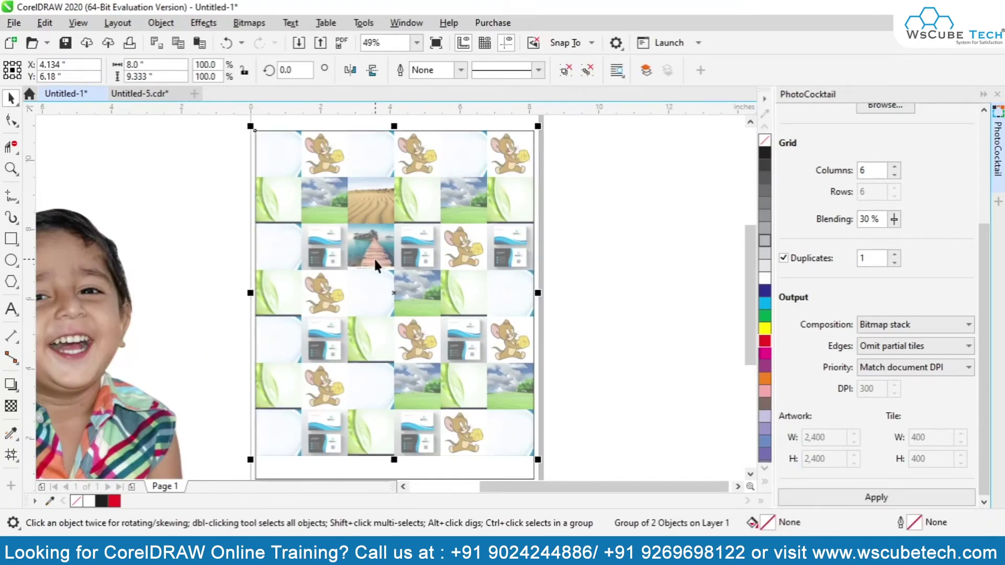
pyautogui.hotkey('ctrl', 'z')
pyautogui.click(329, 225)
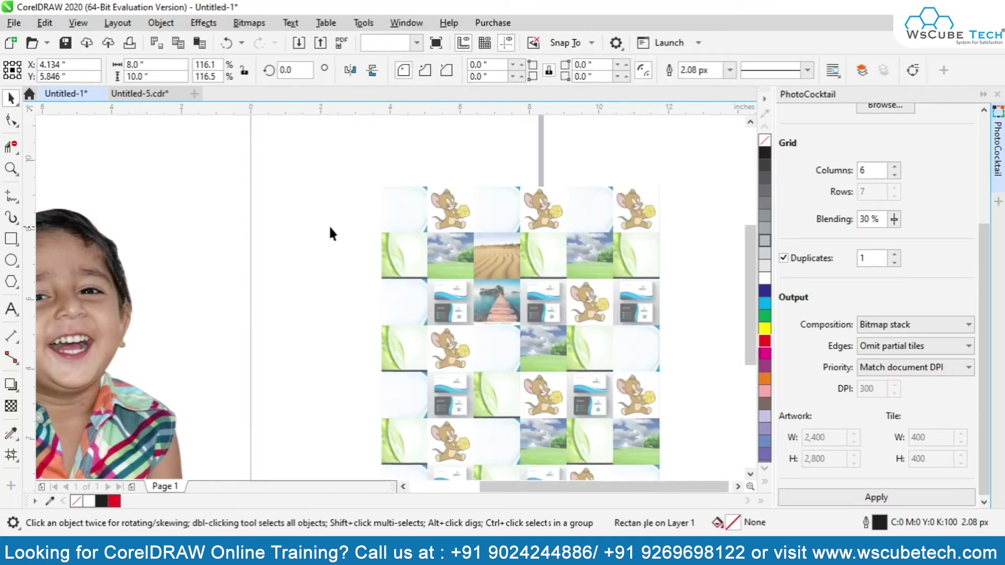
pyautogui.click(498, 309)
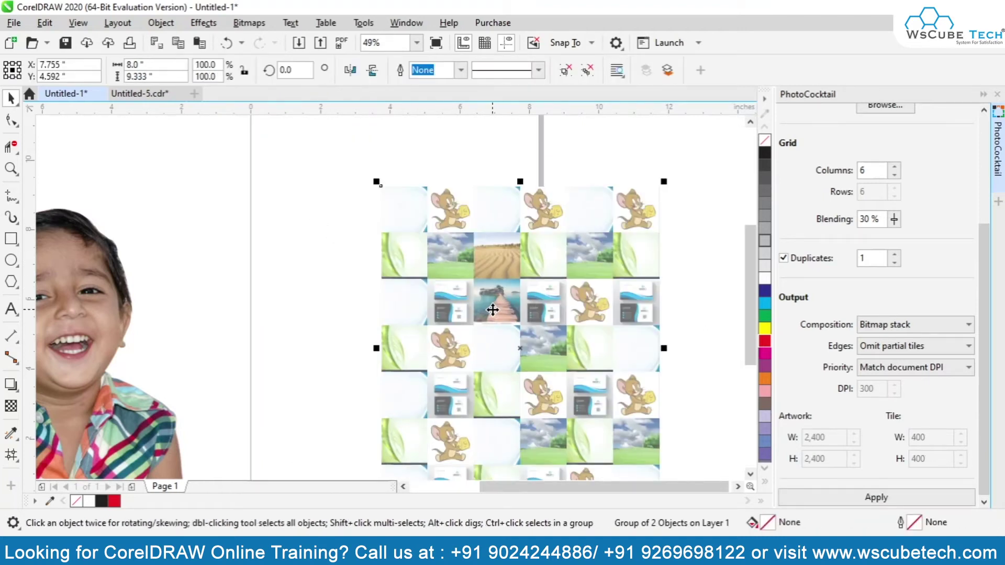
pyautogui.press('p')
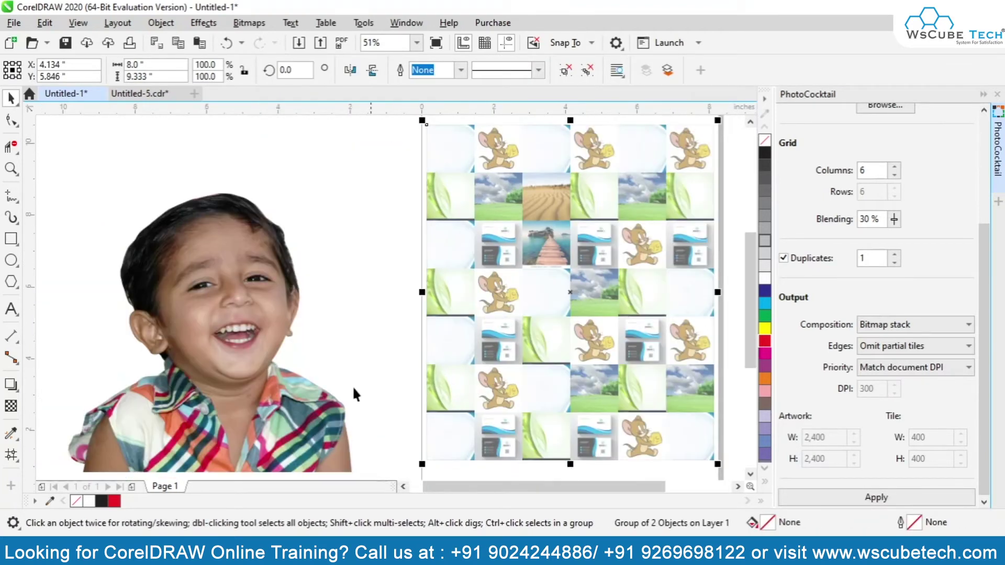
# - Move the boy's photo over the lower part of the mosaic and center it horizontally on the mosaic
pyautogui.click(267, 413)
pyautogui.moveTo(208, 418); pyautogui.dragTo(529, 415)
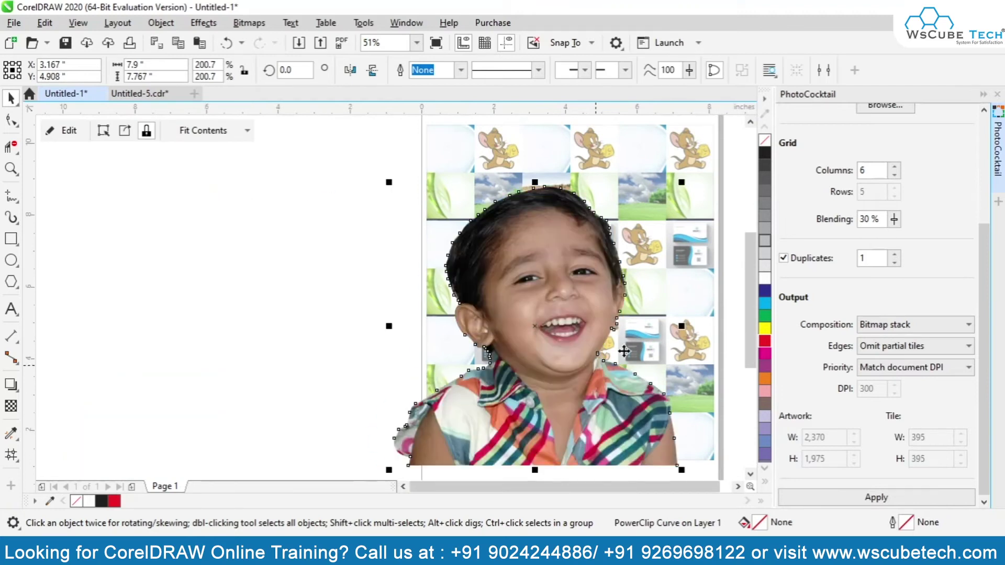
pyautogui.keyDown('shift'); pyautogui.click(692, 268); pyautogui.keyUp('shift')
pyautogui.press('e')
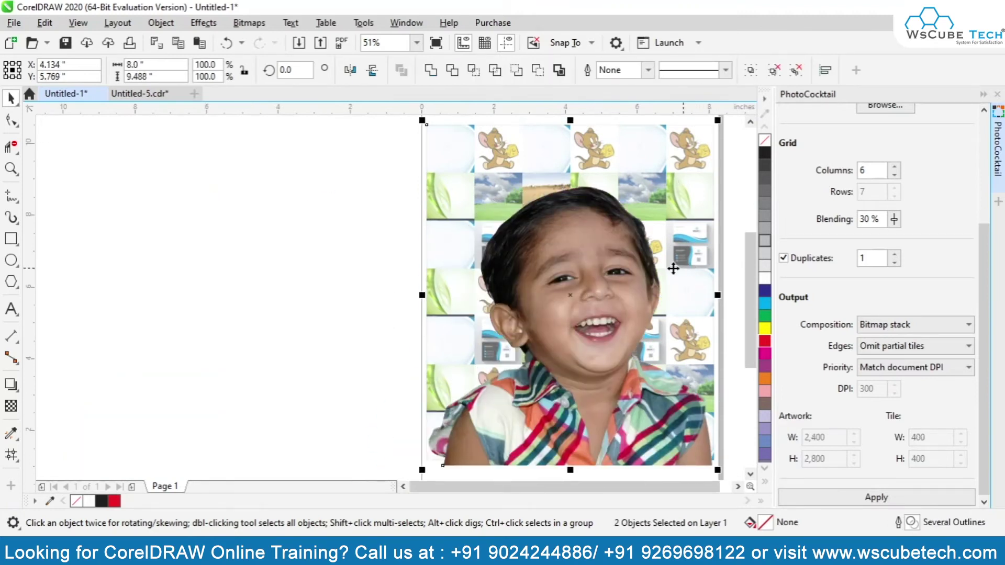
pyautogui.click(314, 208)
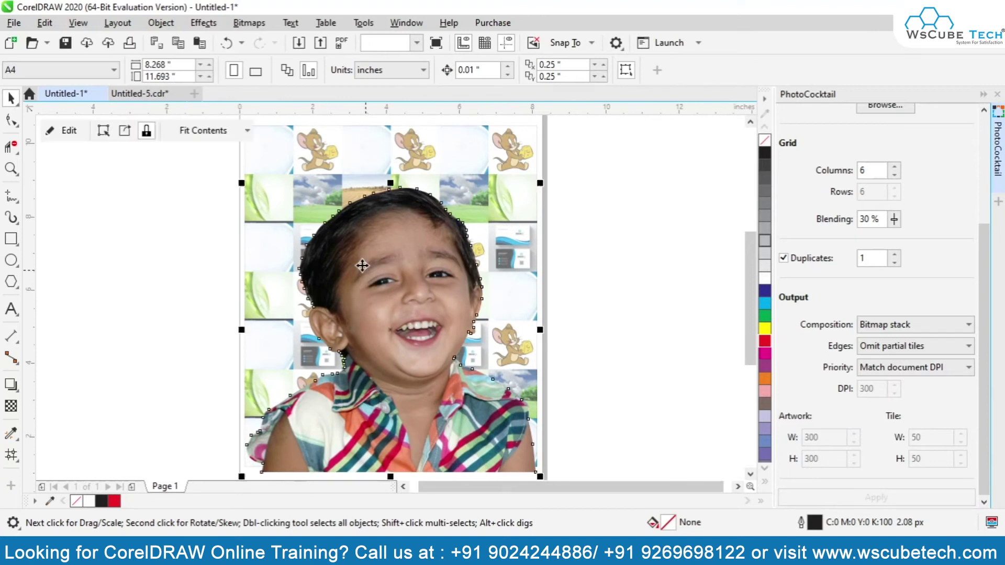
pyautogui.hotkey('ctrl', 'a')
pyautogui.hotkey('shift', 'F4')
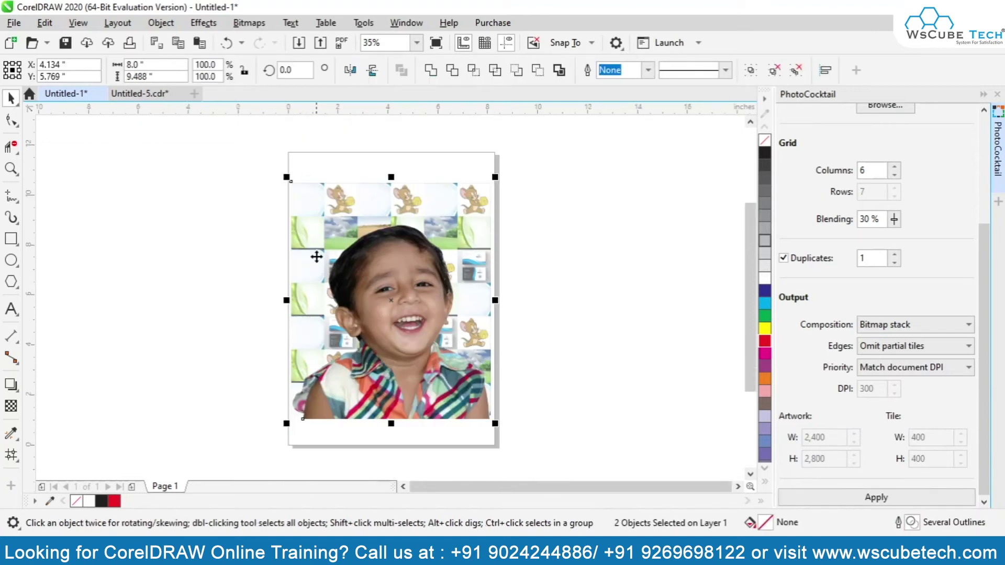
pyautogui.click(231, 249)
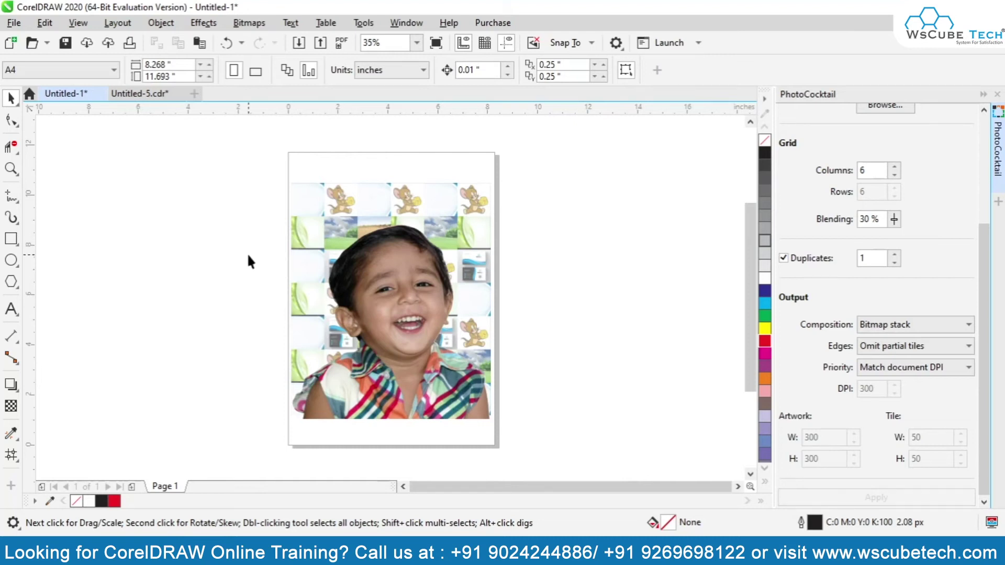
# - Open the Pointillizer effect with the boy's photo selected
pyautogui.click(161, 23)
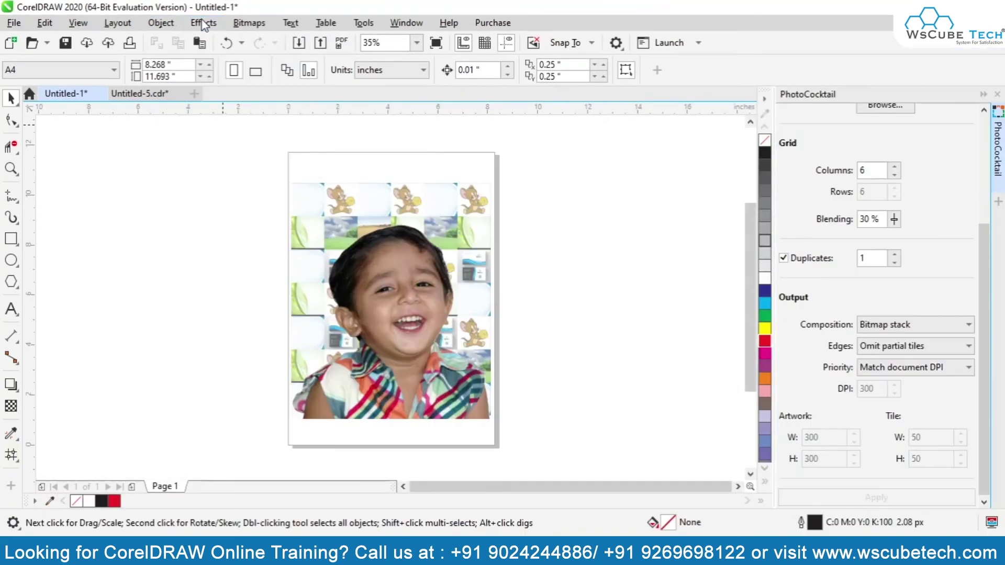
pyautogui.click(204, 22)
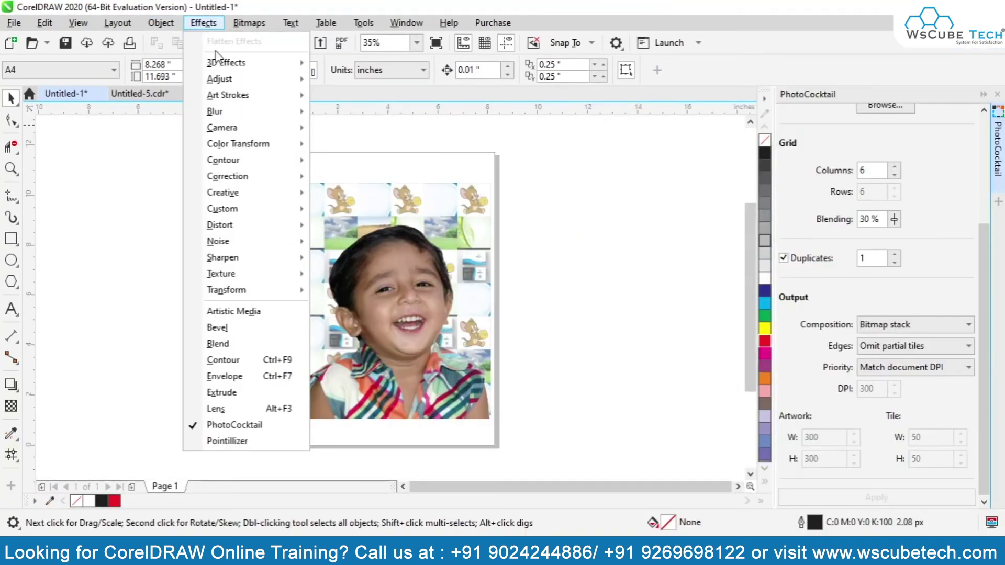
pyautogui.click(581, 351)
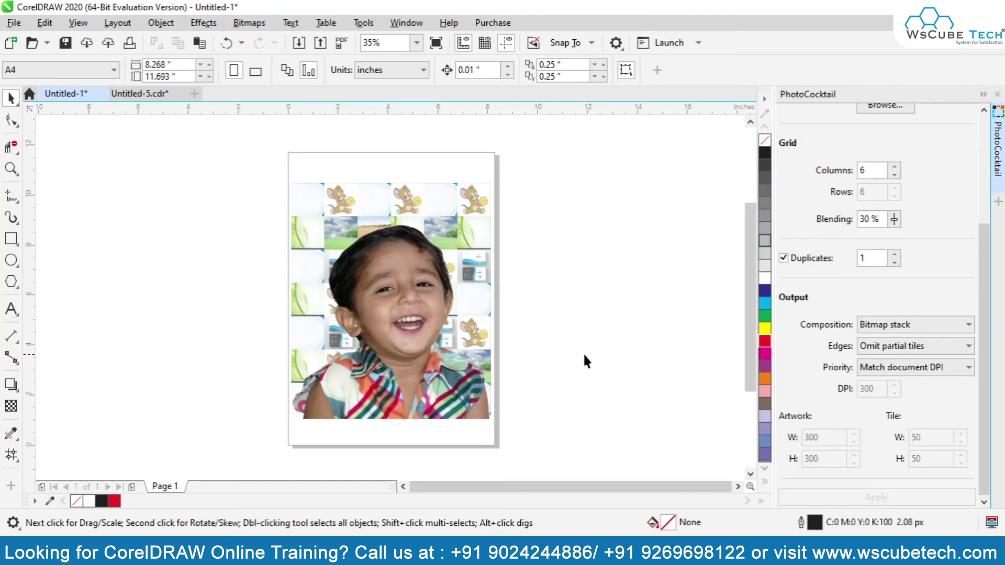
pyautogui.click(418, 330)
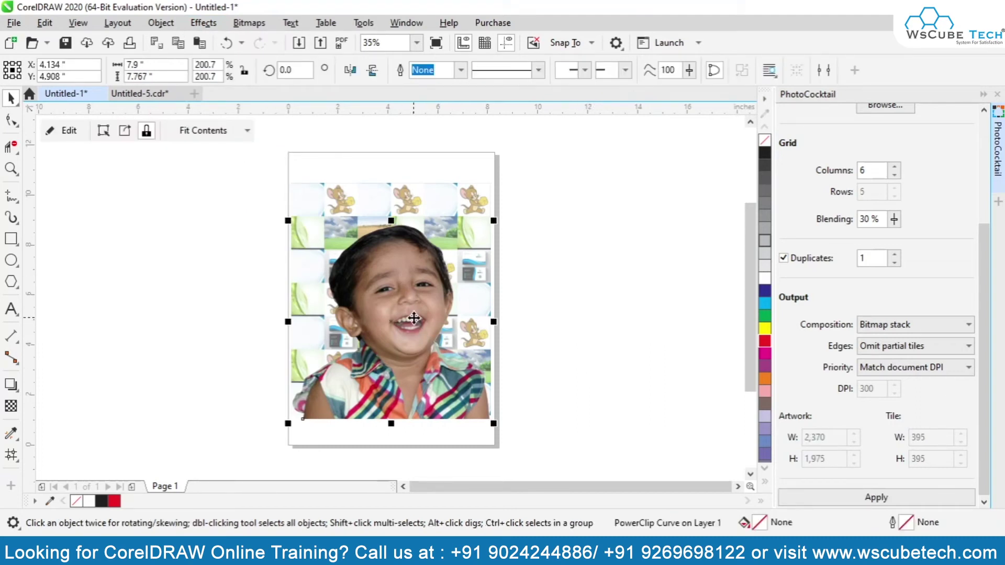
pyautogui.click(202, 24)
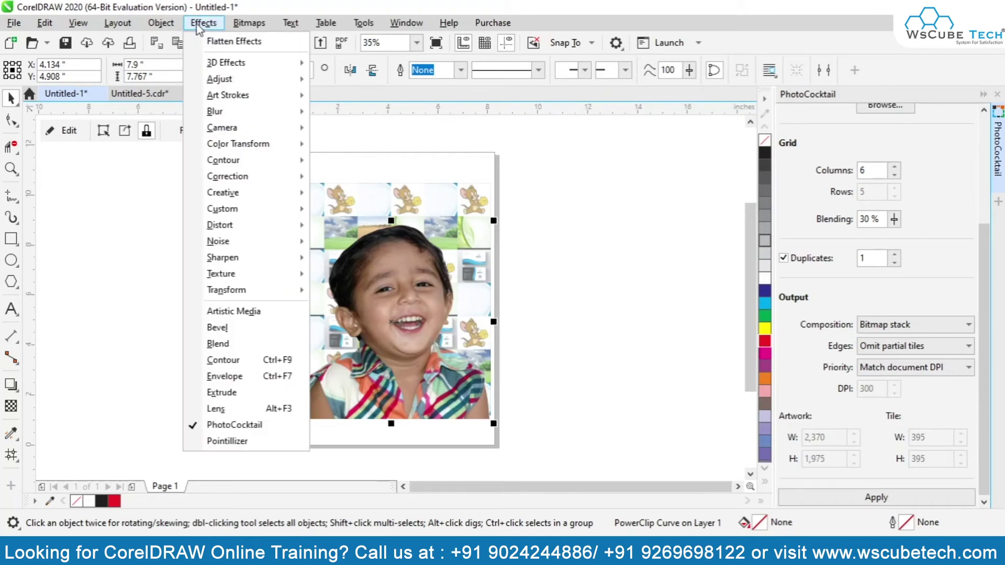
pyautogui.click(226, 440)
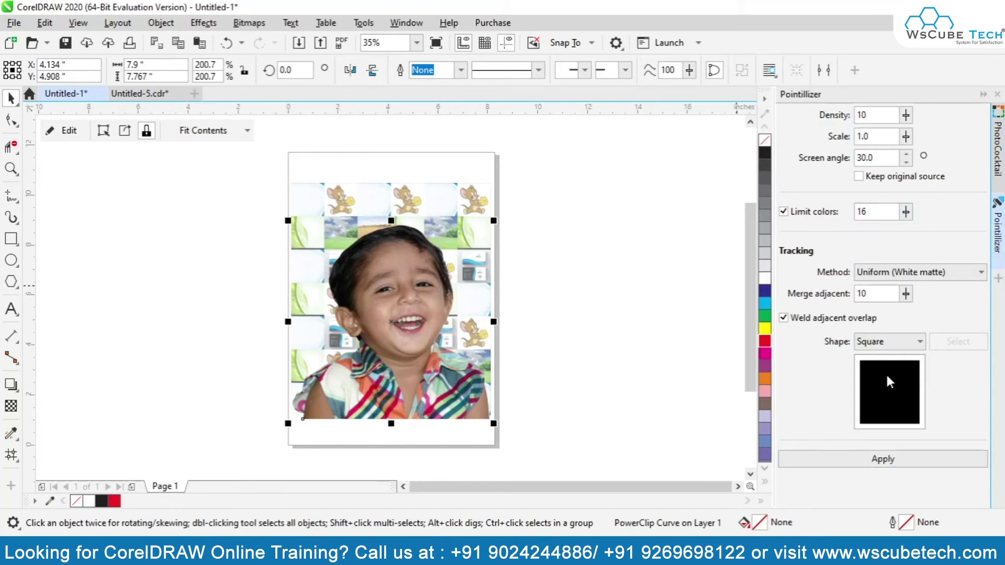
# - Try a custom tile shape for the Pointillizer effect
pyautogui.click(889, 343)
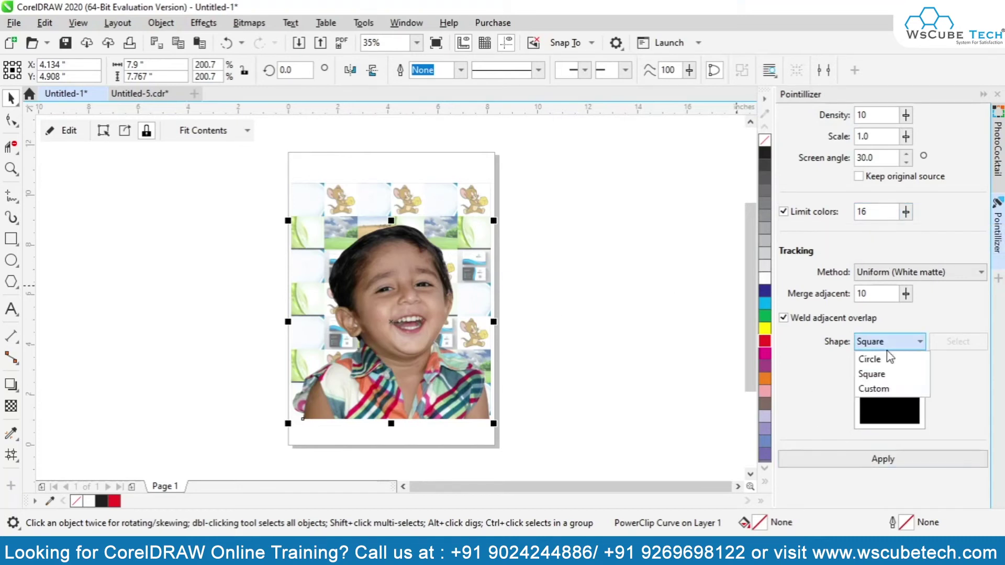
pyautogui.click(884, 388)
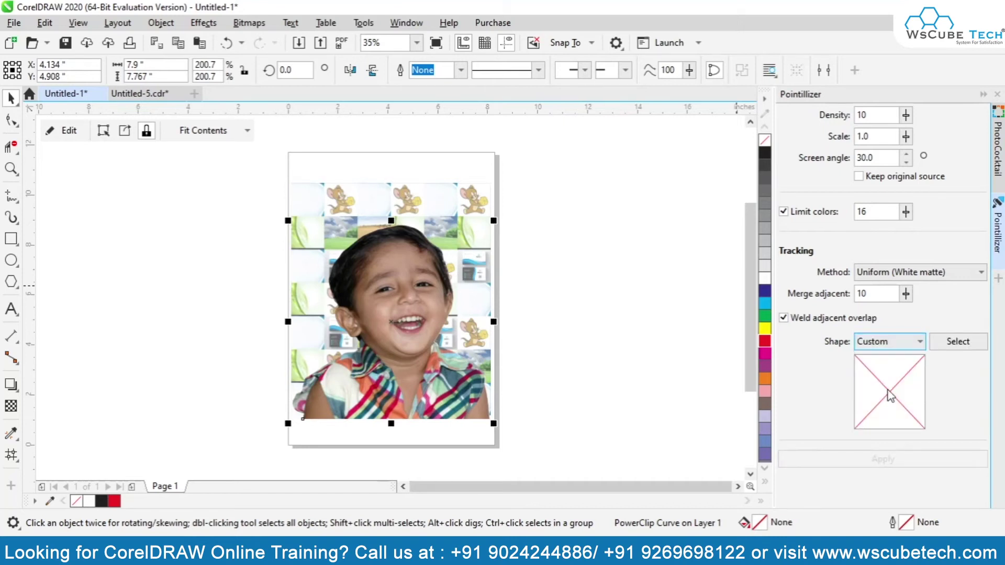
pyautogui.click(953, 341)
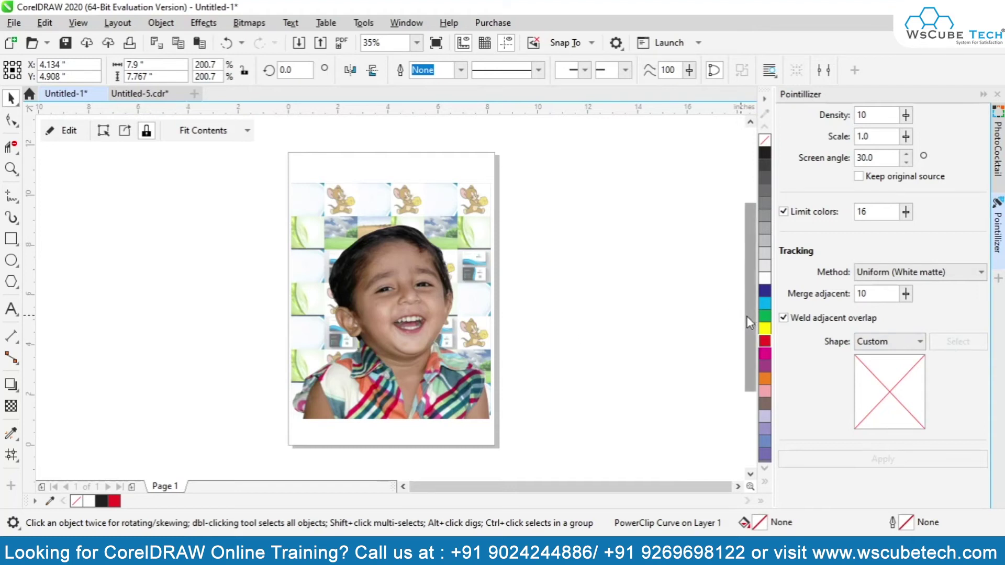
pyautogui.doubleClick(5, 100)
# - Set the Pointillizer shape to Circle, apply the effect to the photo and move the result beside the page
pyautogui.click(861, 342)
pyautogui.click(869, 359)
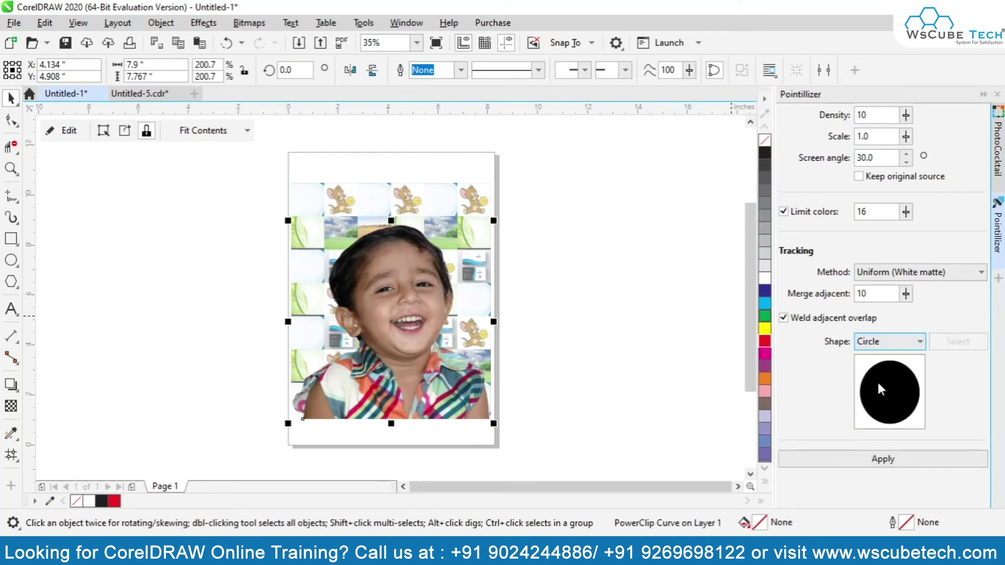
pyautogui.click(874, 459)
pyautogui.moveTo(402, 263); pyautogui.dragTo(613, 272)
# - Examine the circle pattern of the pointillized photo up close around the face
pyautogui.scroll(3, 628, 288)
pyautogui.scroll(1, 628, 289)
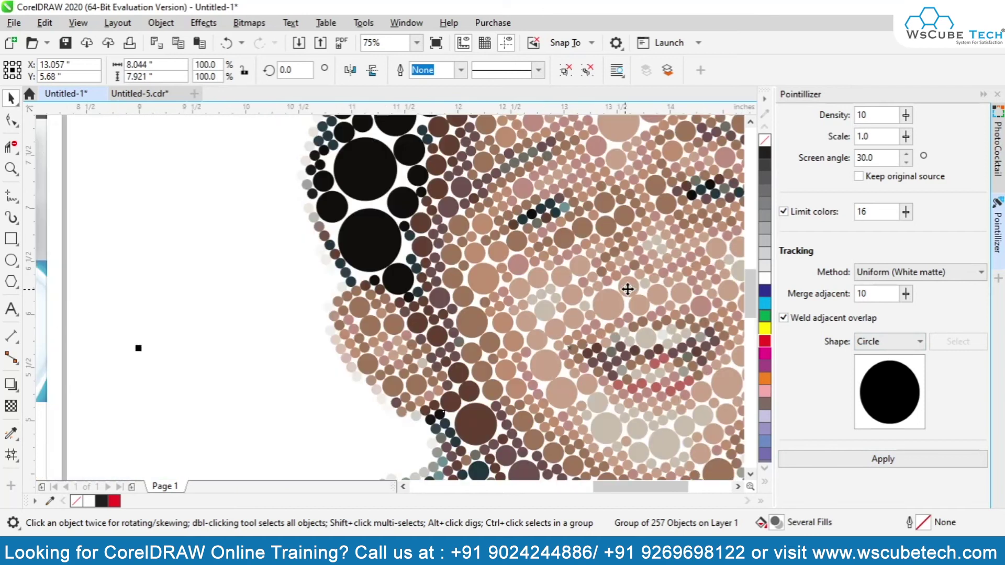
pyautogui.scroll(-1, 621, 283)
pyautogui.scroll(2, 561, 270)
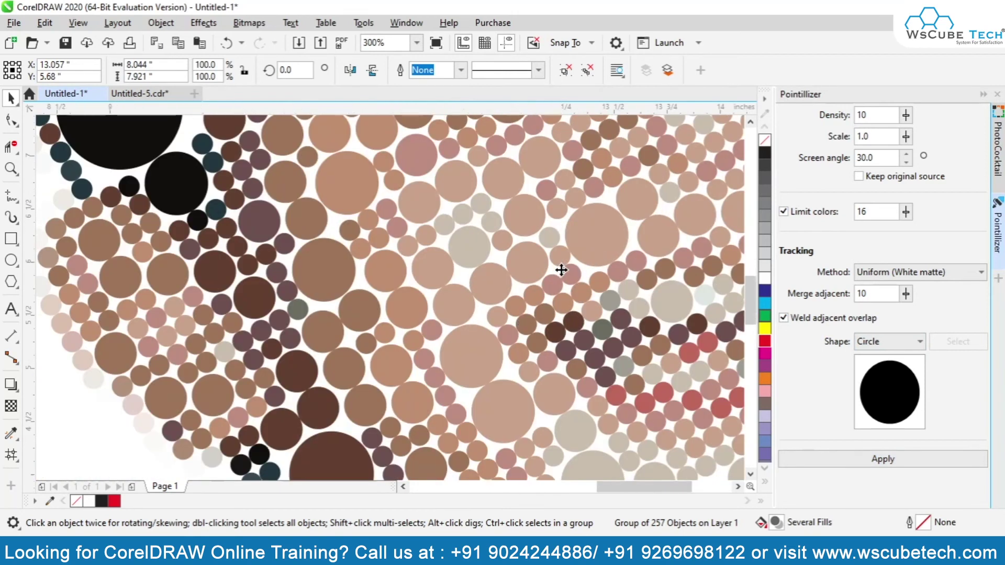
pyautogui.scroll(-2, 561, 270)
pyautogui.scroll(2, 518, 387)
pyautogui.scroll(-2, 521, 413)
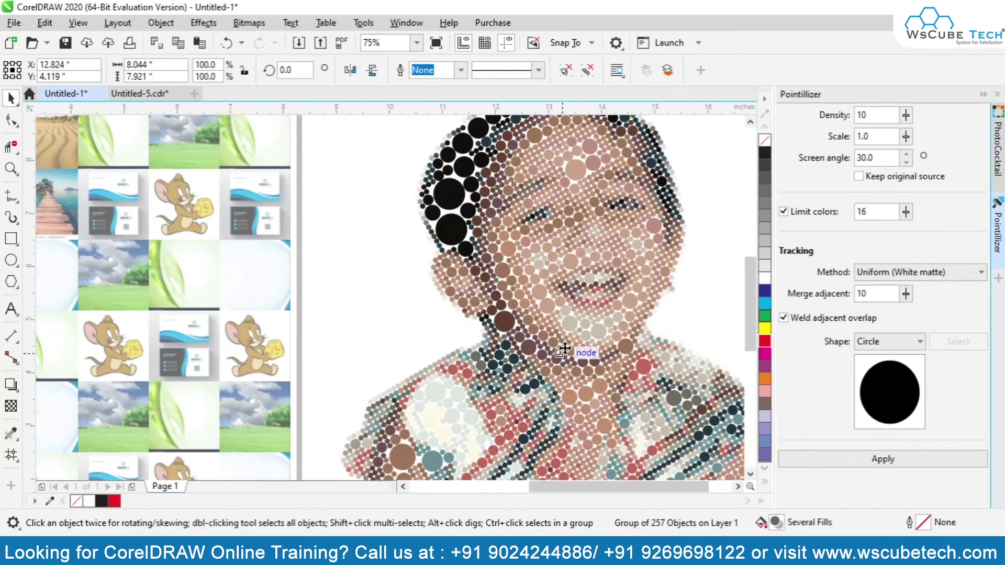
pyautogui.scroll(1, 579, 251)
pyautogui.scroll(-1, 580, 249)
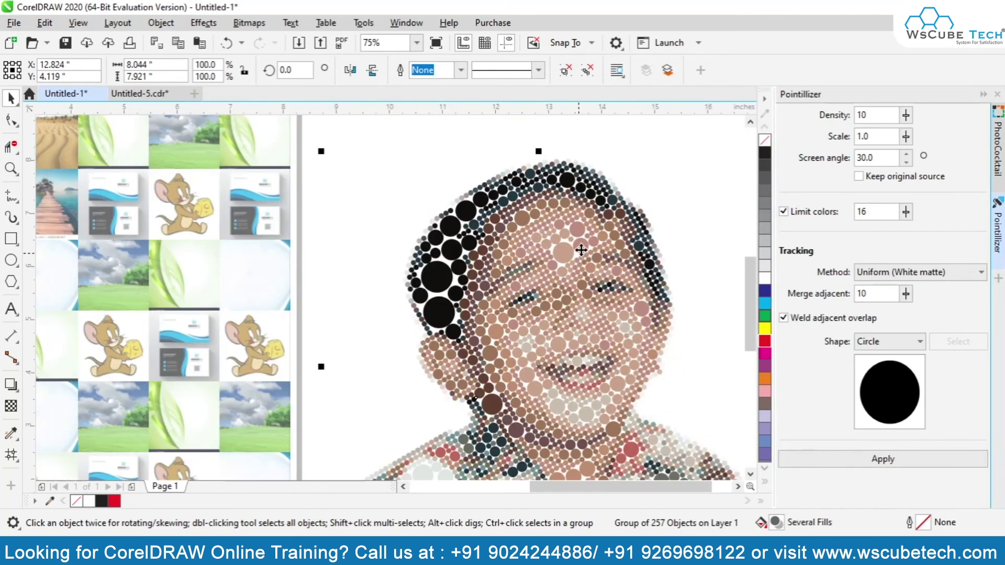
pyautogui.scroll(2, 573, 290)
pyautogui.scroll(-3, 573, 290)
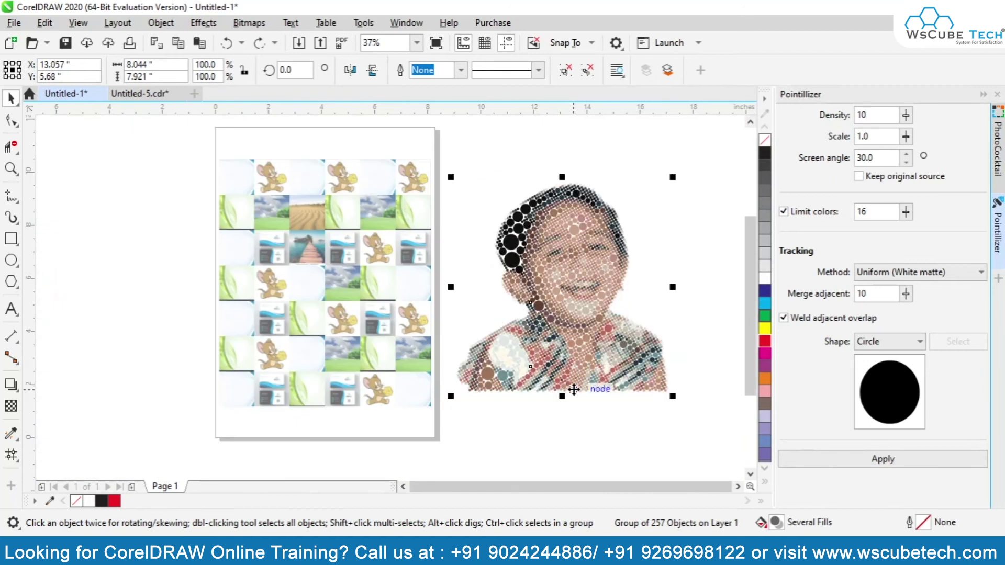
# - Undo the circle effect and reapply the Pointillizer with colors limited to 256, placing the result beside the page
pyautogui.hotkey('ctrl', 'z')
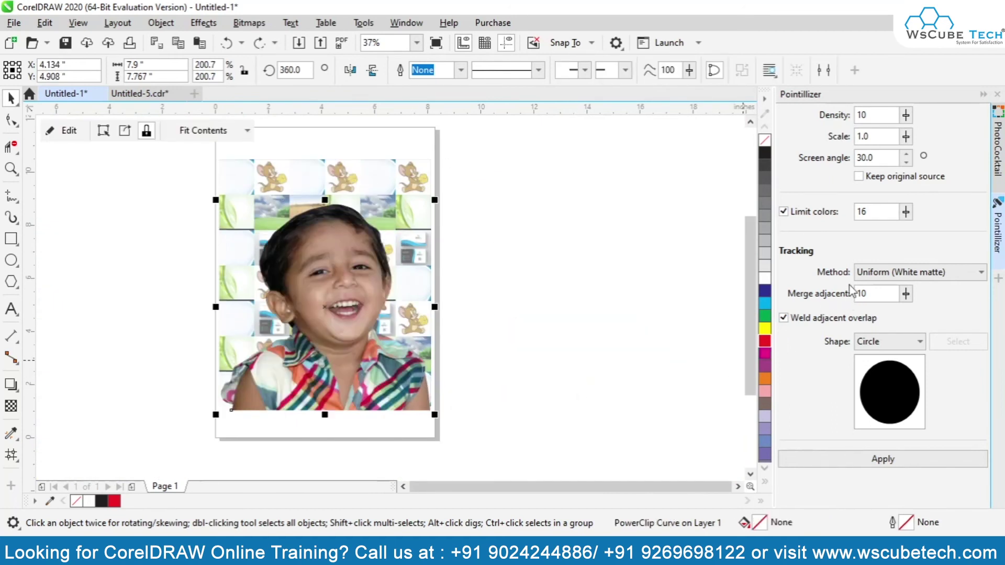
pyautogui.doubleClick(866, 212)
pyautogui.write('256')
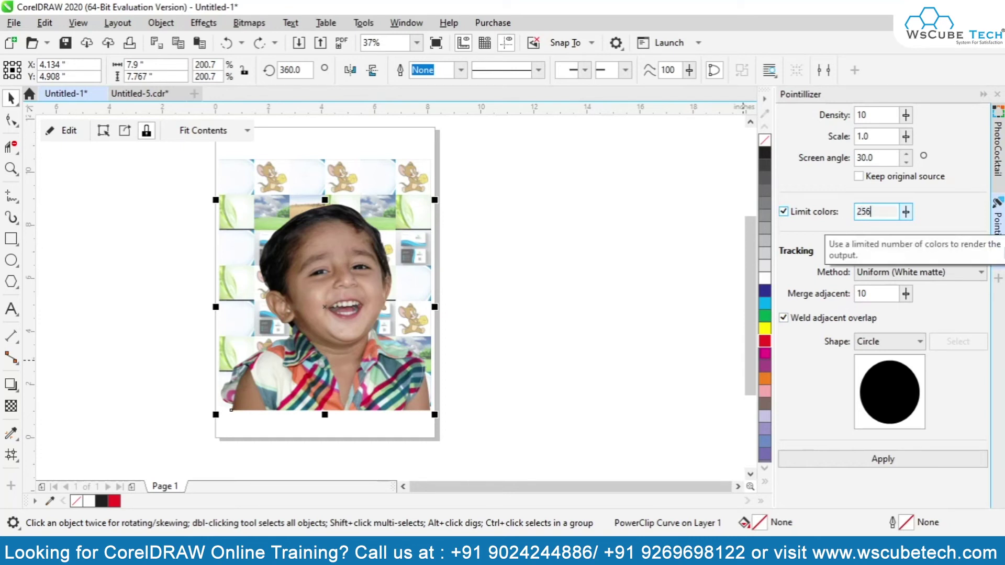
pyautogui.click(863, 461)
pyautogui.moveTo(323, 276); pyautogui.dragTo(579, 282)
pyautogui.scroll(5, 623, 267)
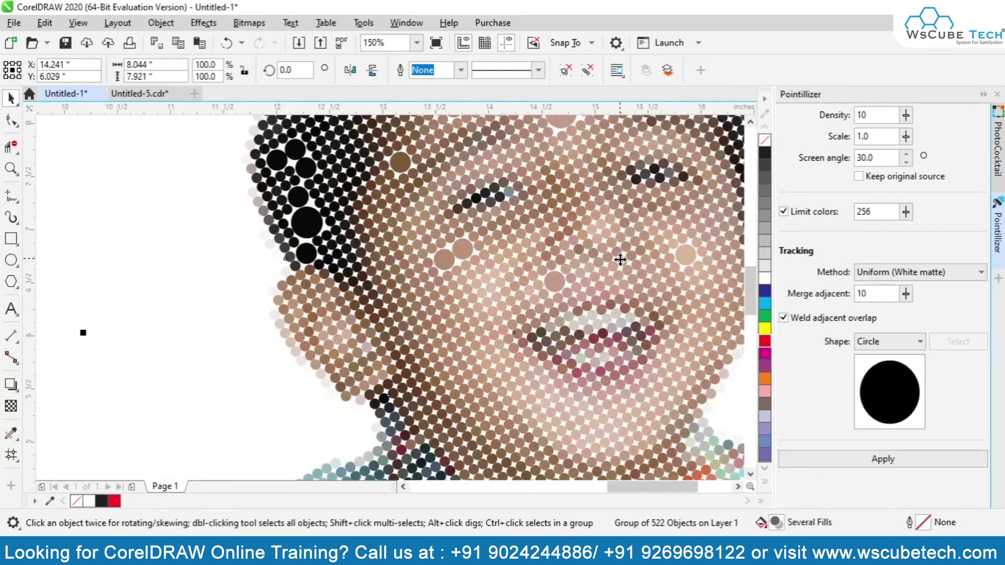
pyautogui.scroll(-5, 620, 260)
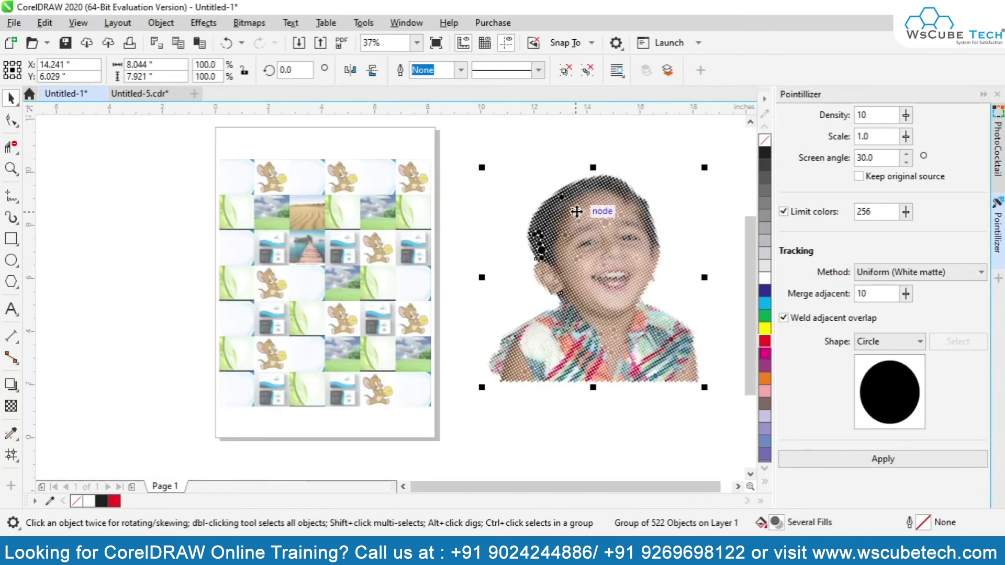
# - Examine the 256-color dot pattern on the photo up close and undo the effect
pyautogui.scroll(3, 607, 318)
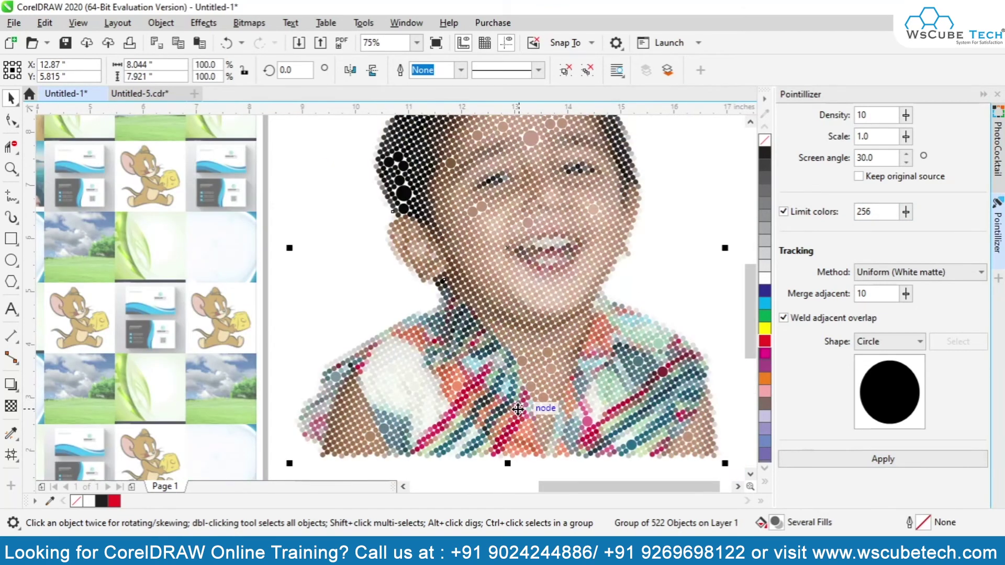
pyautogui.scroll(-3, 515, 330)
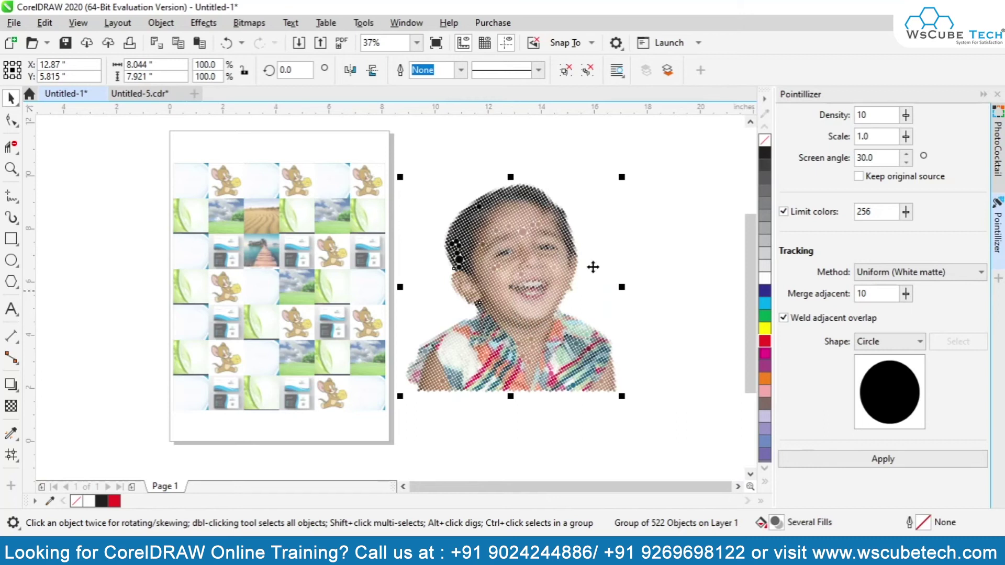
pyautogui.doubleClick(869, 137)
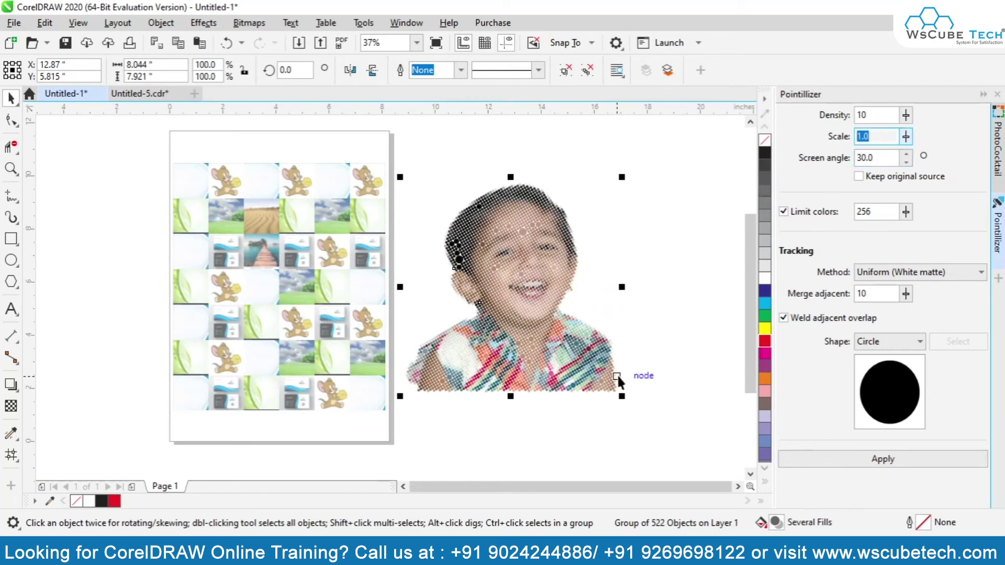
pyautogui.click(539, 346)
pyautogui.moveTo(539, 345); pyautogui.dragTo(318, 335)
pyautogui.hotkey('ctrl', 'z')
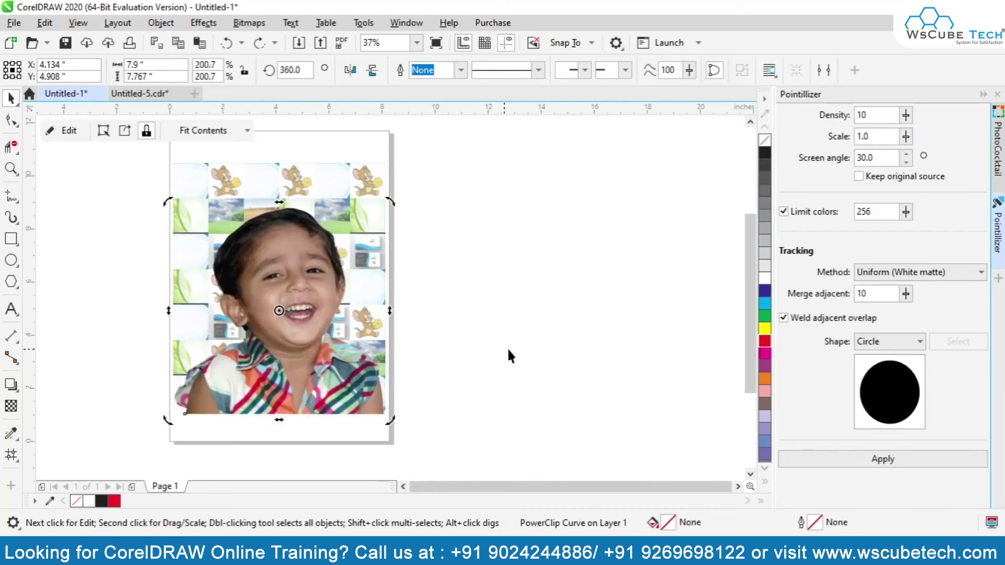
# - Set the Pointillizer scale to 0.5, the screen angle to 45 and merge adjacent to 5
pyautogui.doubleClick(869, 137)
pyautogui.write('0.5')
pyautogui.press('Tab')
pyautogui.write('45')
pyautogui.click(881, 212)
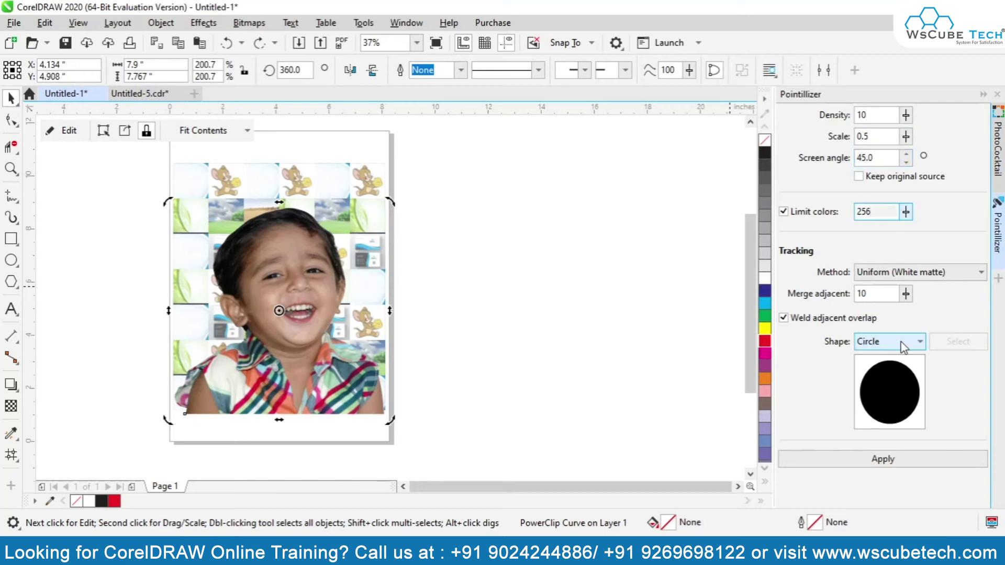
pyautogui.doubleClick(861, 293)
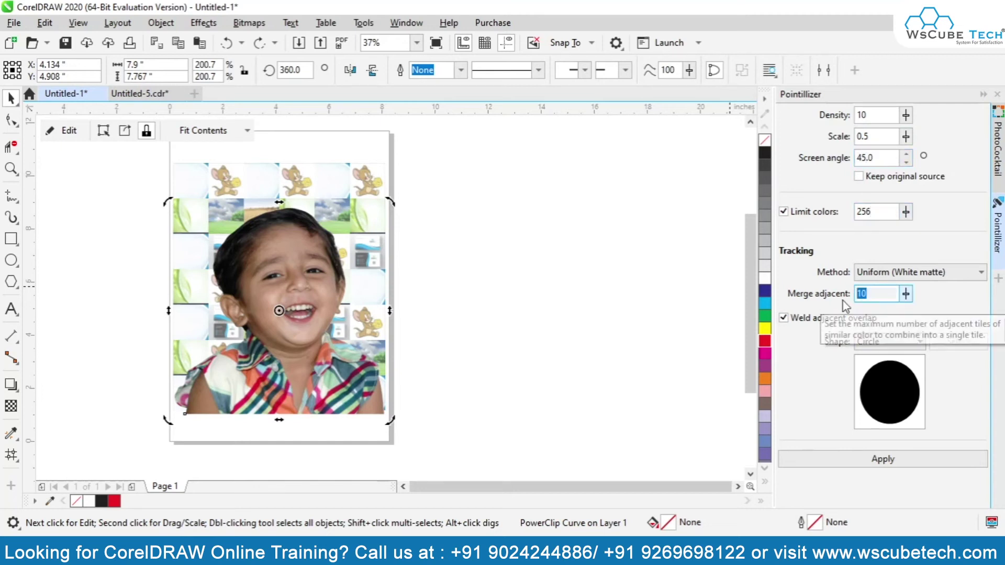
pyautogui.write('5')
# - Apply the circle Pointillizer effect to the photo, check the result beside the page and undo it
pyautogui.click(861, 463)
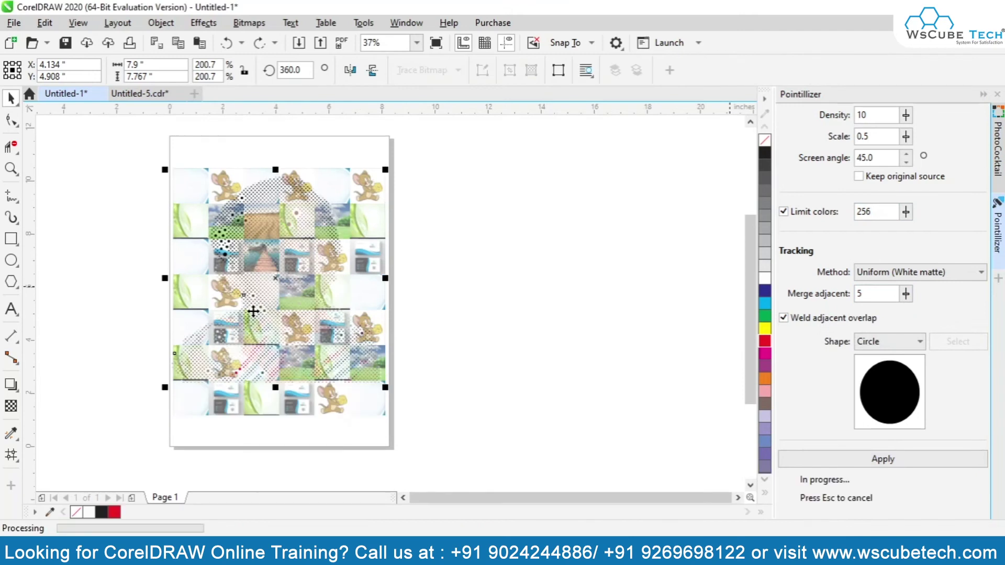
pyautogui.moveTo(263, 272); pyautogui.dragTo(562, 251)
pyautogui.scroll(2, 561, 251)
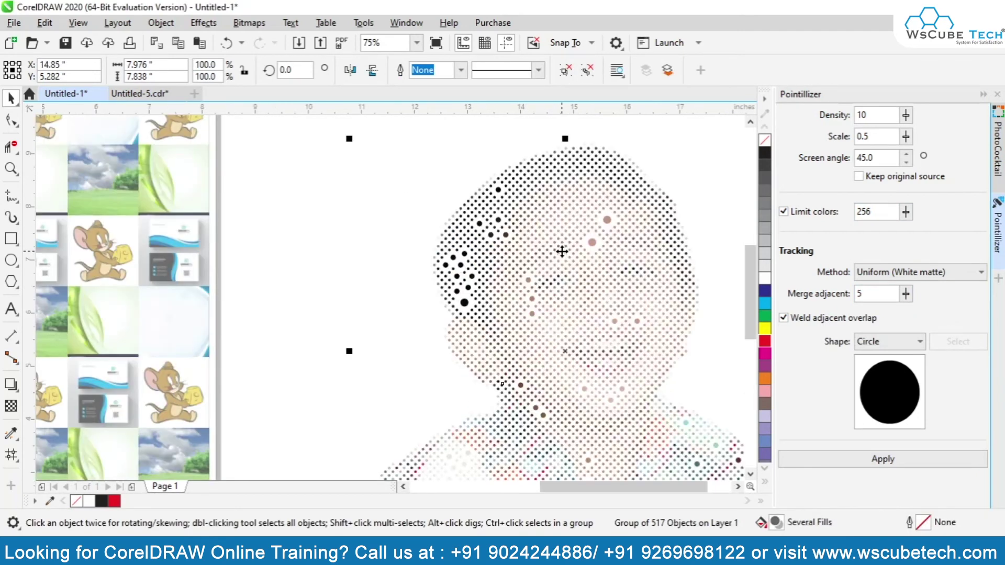
pyautogui.moveTo(589, 300); pyautogui.dragTo(493, 247)
pyautogui.scroll(-2, 494, 247)
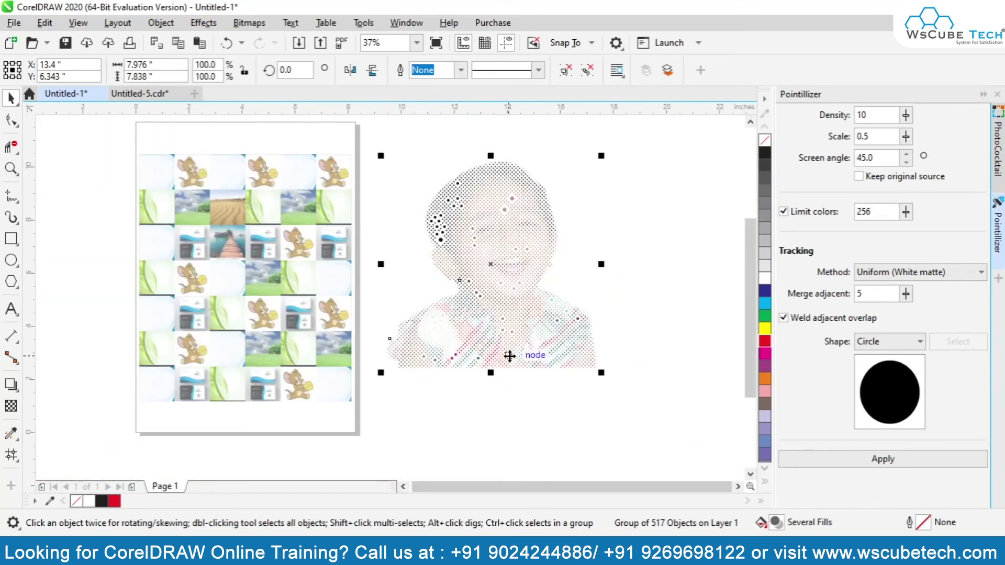
pyautogui.hotkey('ctrl', 'z')
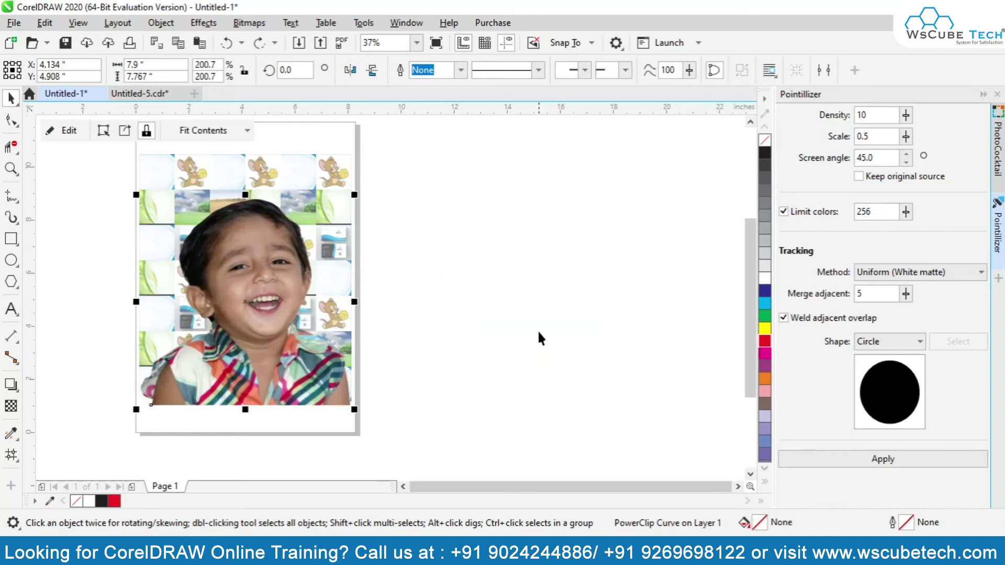
# - Draw a six-sided polygon about 1.35 by 1.56 inches in the empty area beside the page
pyautogui.click(540, 337)
pyautogui.click(11, 281)
pyautogui.moveTo(392, 240); pyautogui.dragTo(427, 280)
pyautogui.click(435, 65)
pyautogui.click(11, 98)
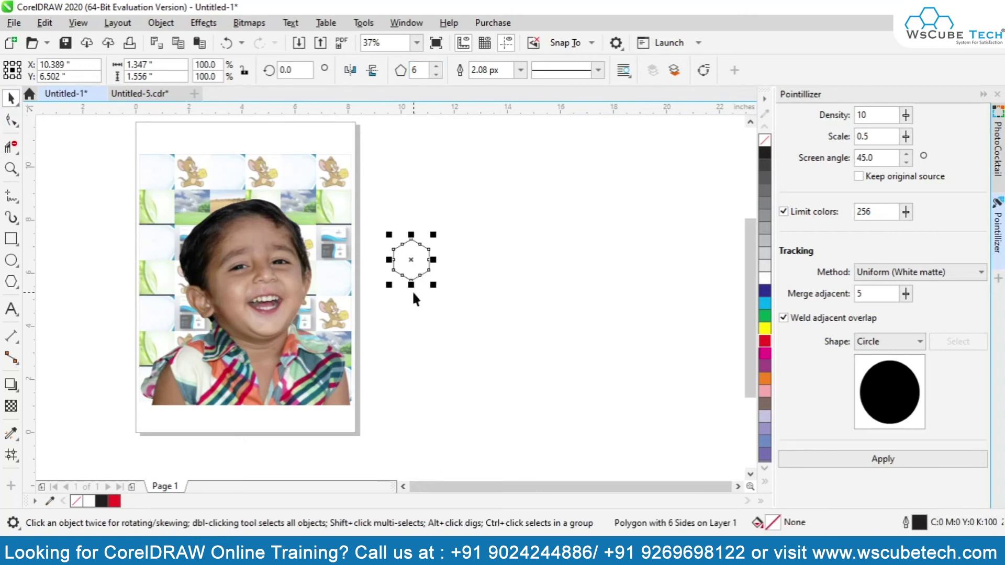
# - Move the boy's photo off the page and choose the drawn hexagon as the custom Pointillizer shape
pyautogui.click(246, 293)
pyautogui.moveTo(246, 293); pyautogui.dragTo(549, 292)
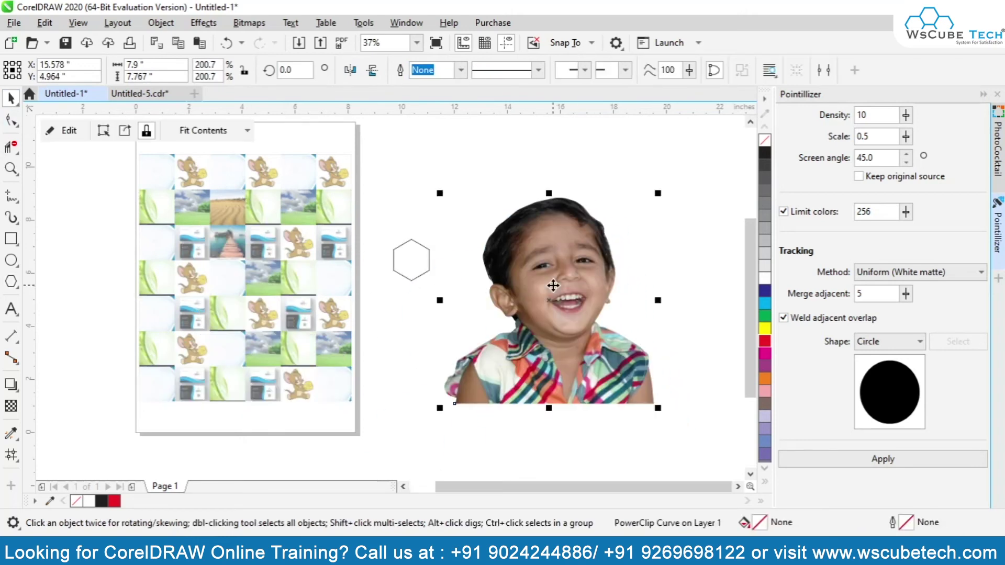
pyautogui.click(882, 347)
pyautogui.click(873, 389)
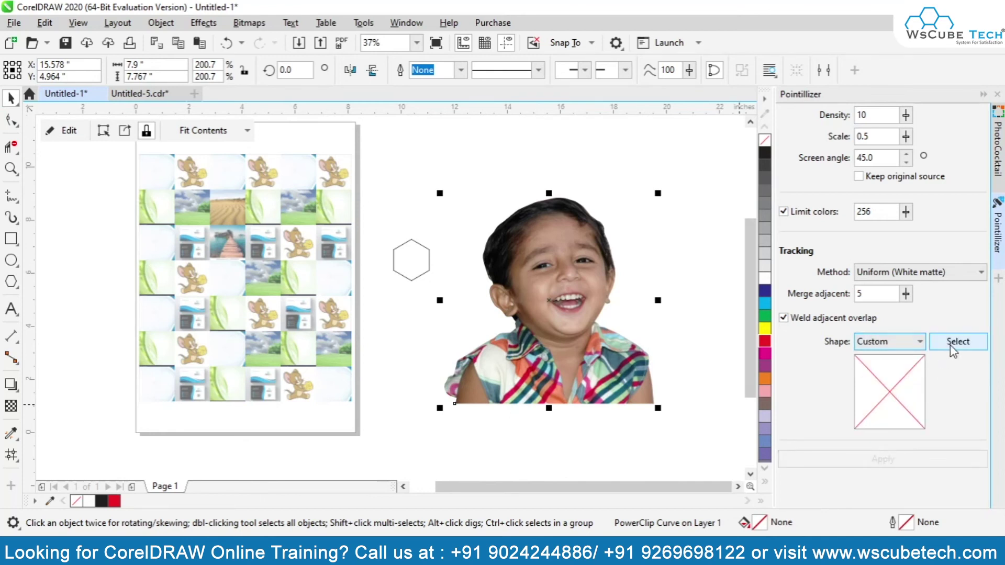
pyautogui.click(954, 348)
pyautogui.click(409, 271)
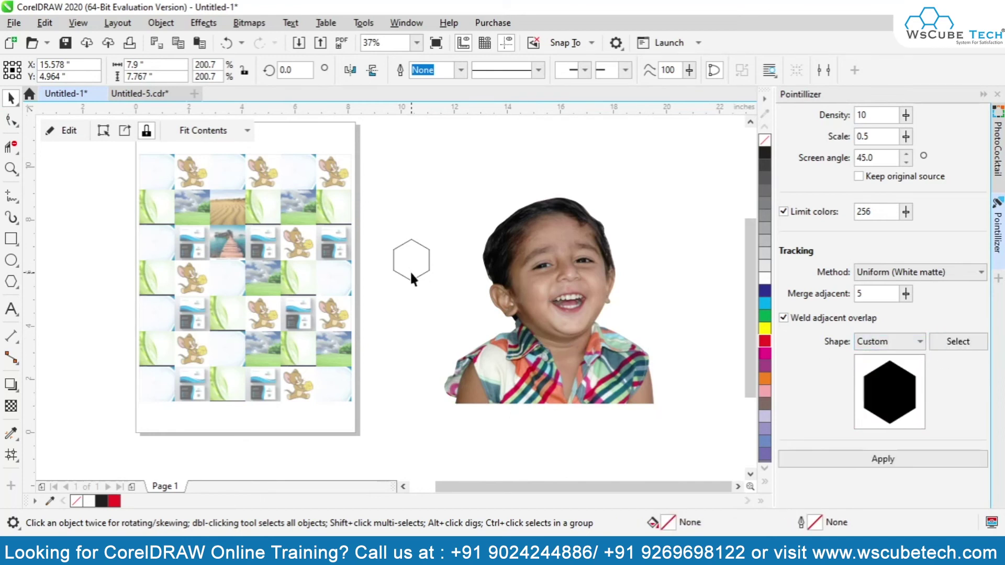
# - Apply the hexagon Pointillizer effect to the boy's photo and examine the tiles up close
pyautogui.click(532, 302)
pyautogui.click(851, 464)
pyautogui.scroll(9, 537, 232)
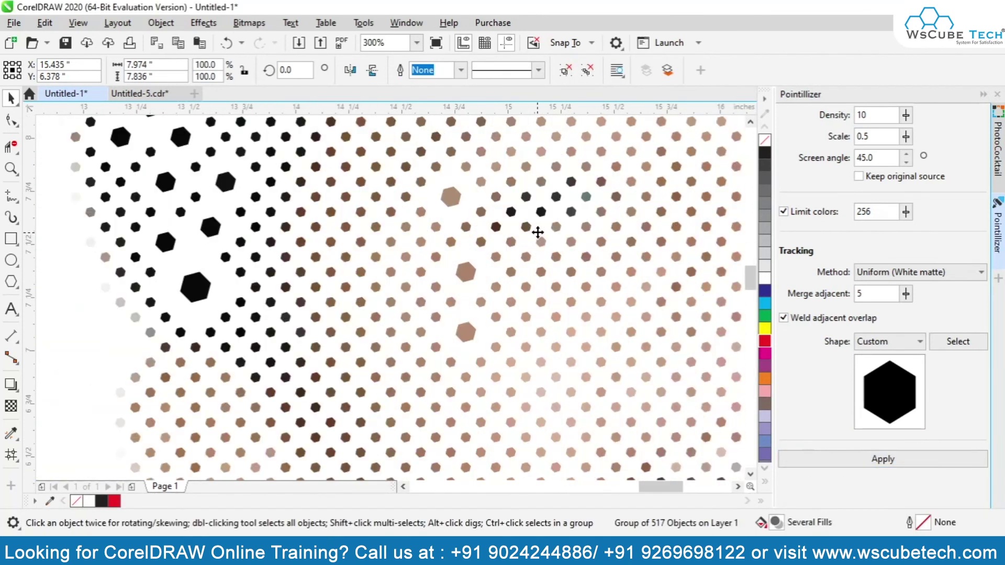
pyautogui.scroll(-9, 534, 230)
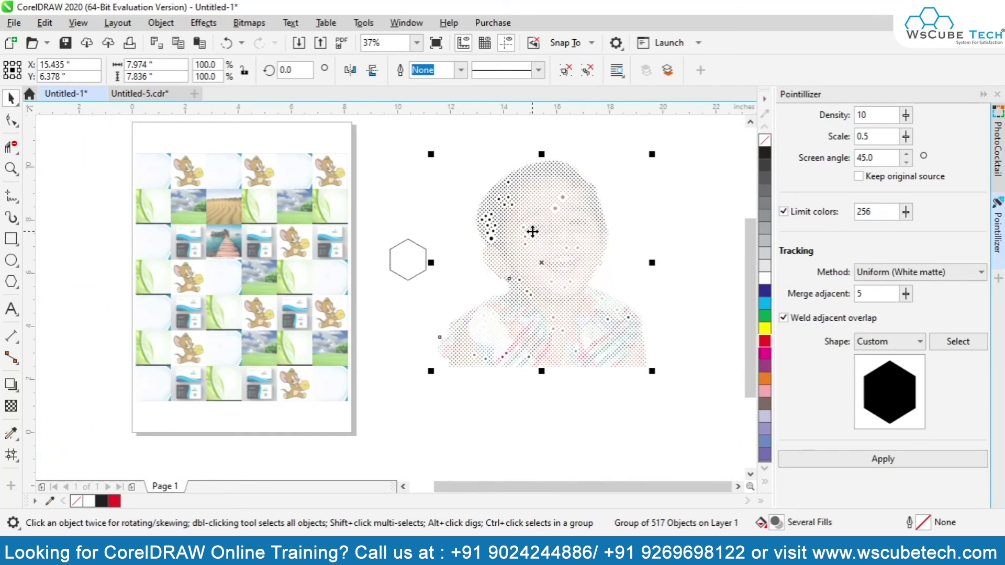
# - Set the Pointillizer scale to 1.0 and the screen angle to 30
pyautogui.doubleClick(879, 137)
pyautogui.write('1')
pyautogui.press('Tab')
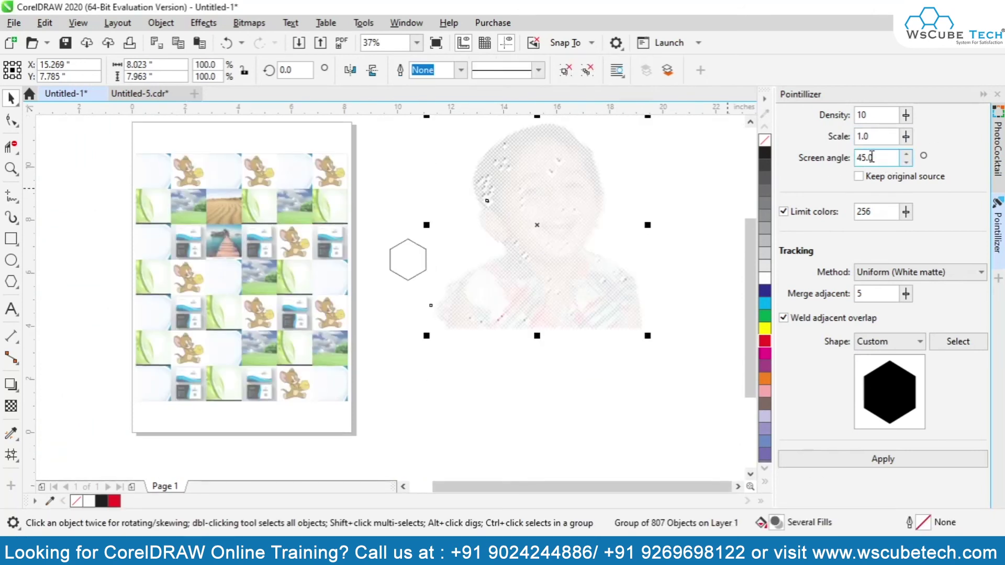
pyautogui.write('30')
pyautogui.press('Tab')
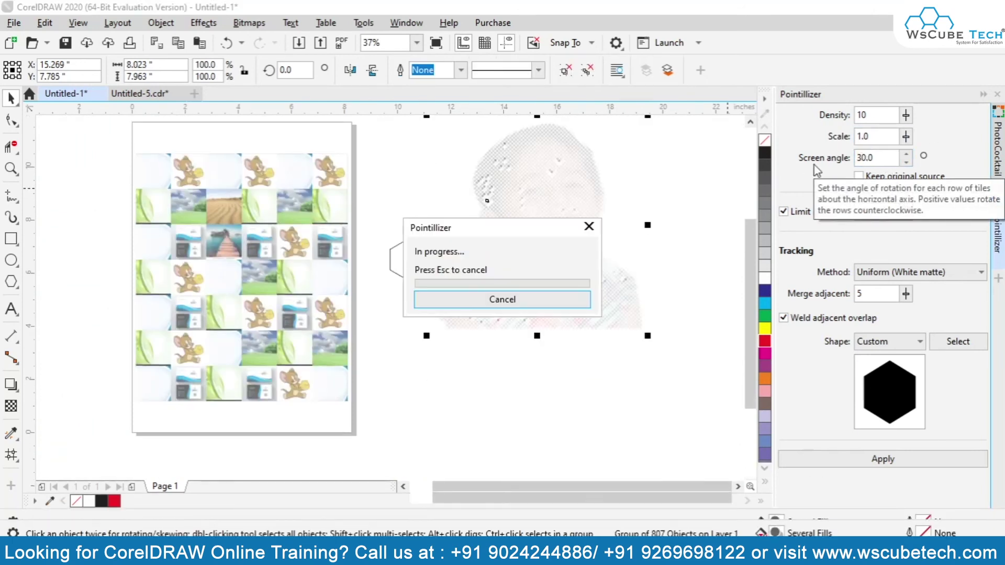
# - Undo the repeated hexagon effects to restore the original photo
pyautogui.scroll(5, 506, 166)
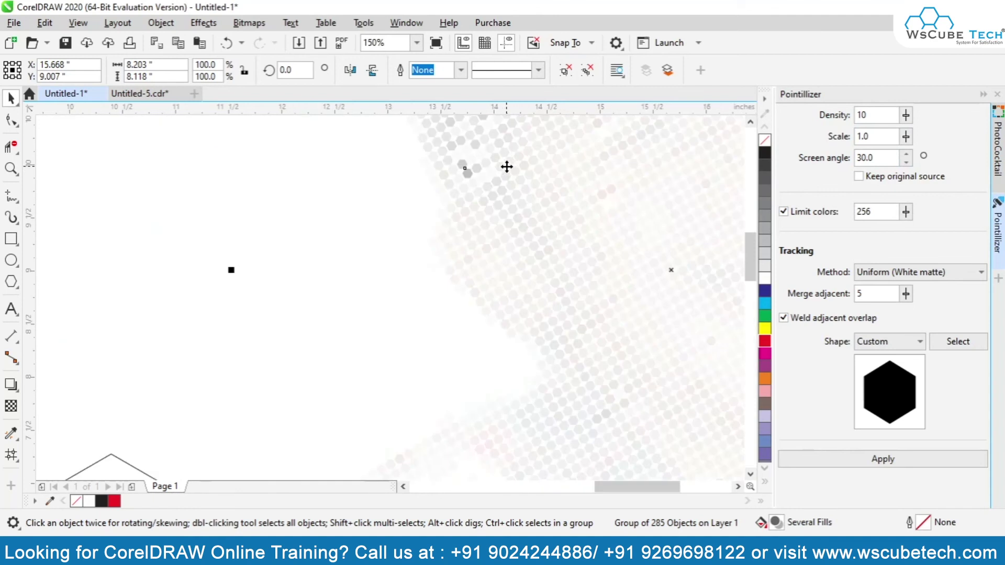
pyautogui.scroll(-5, 506, 166)
pyautogui.hotkey('ctrl', 'z')
pyautogui.hotkey('ctrl', 'z')
pyautogui.hotkey('ctrl', 'z')
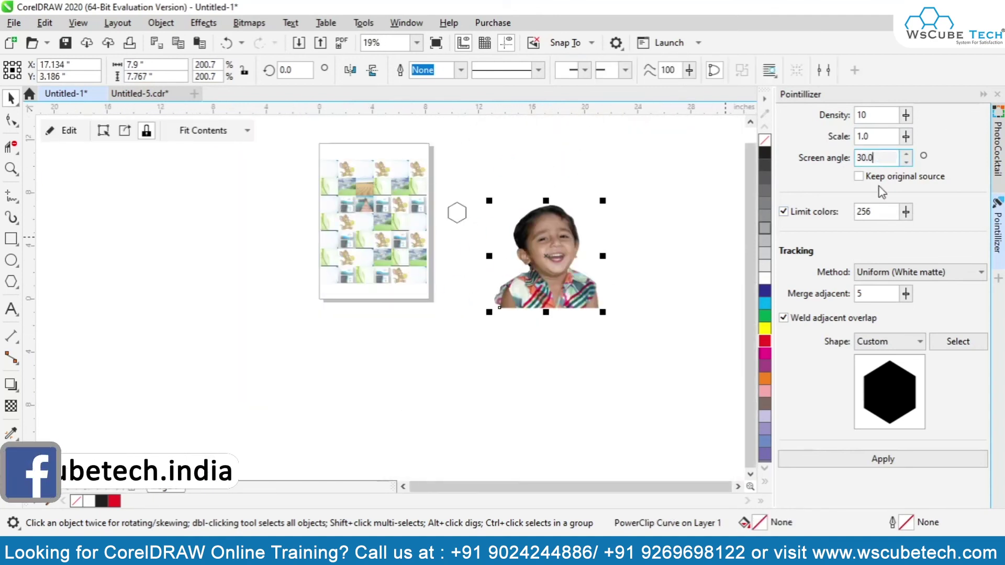
# - Set merge adjacent to 10 and the shape to Square, and apply the Pointillizer to the photo
pyautogui.doubleClick(873, 293)
pyautogui.write('10')
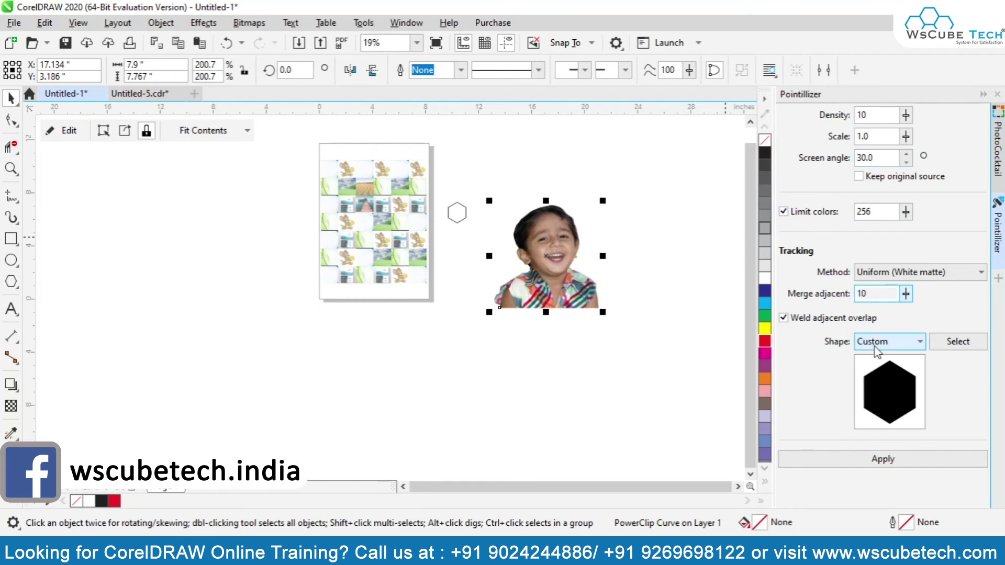
pyautogui.click(877, 343)
pyautogui.click(870, 373)
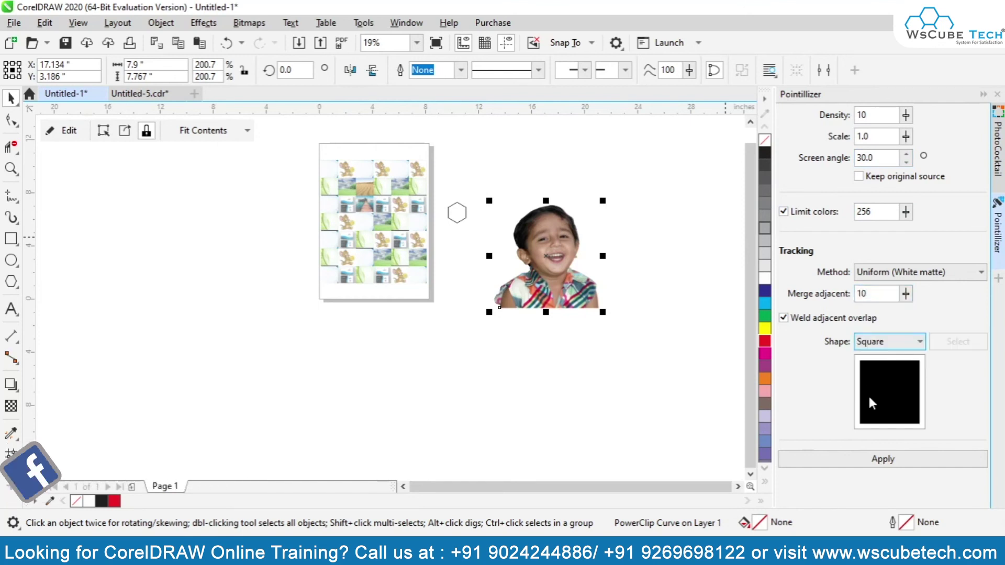
pyautogui.click(883, 459)
# - Examine the square tiles up close around the shirt and face, and undo the square effect
pyautogui.scroll(5, 535, 255)
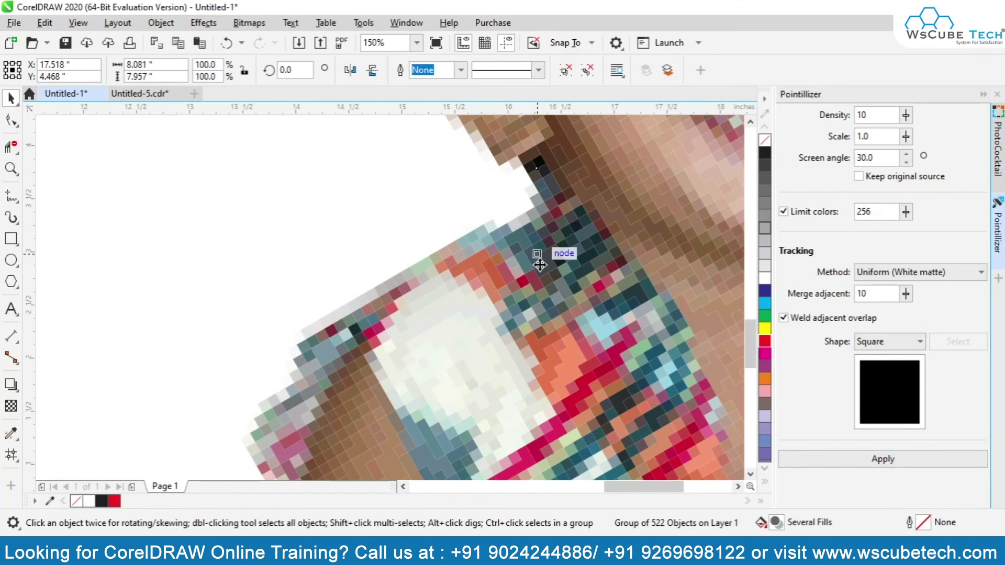
pyautogui.scroll(-4, 535, 255)
pyautogui.scroll(4, 616, 180)
pyautogui.scroll(-5, 616, 180)
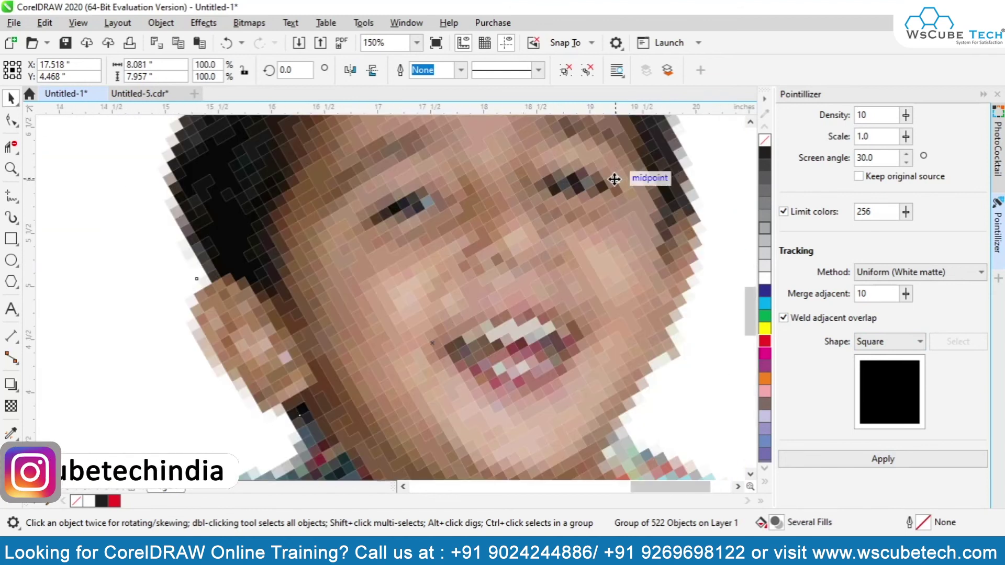
pyautogui.scroll(2, 614, 174)
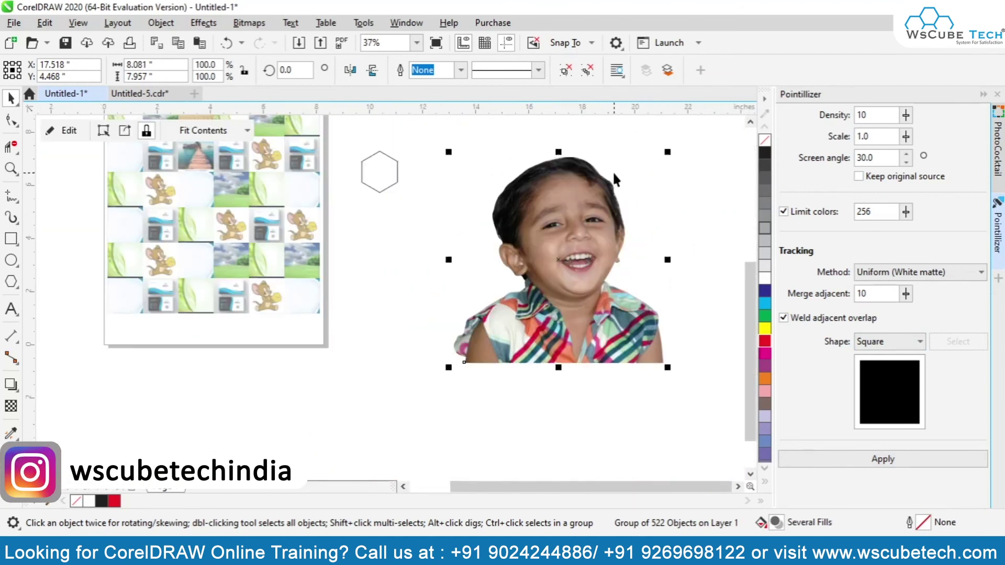
# - Limit the Pointillizer colors to 16, apply the square effect to the photo and examine the result
pyautogui.doubleClick(869, 211)
pyautogui.write('16')
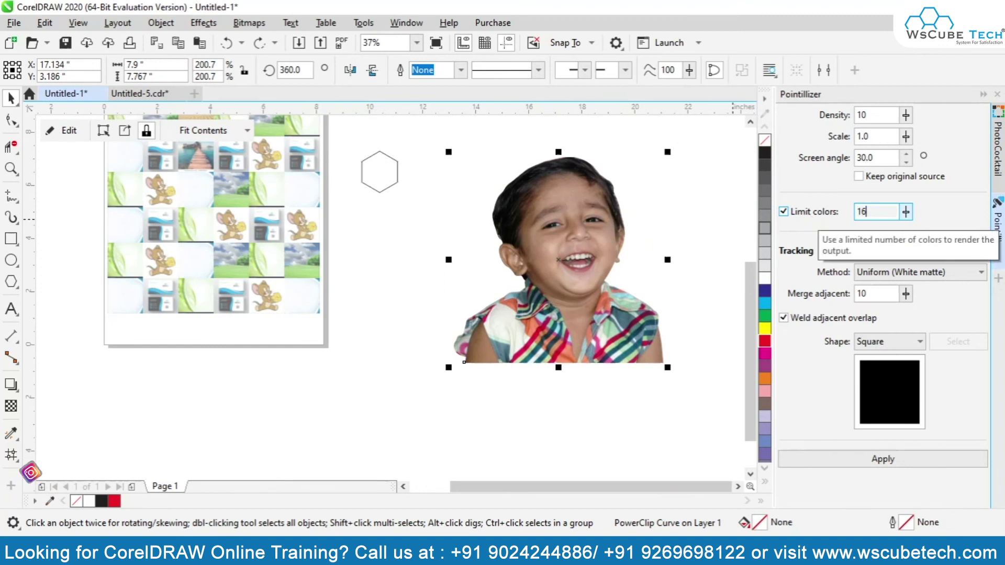
pyautogui.press('Return')
pyautogui.scroll(3, 590, 219)
pyautogui.scroll(-3, 590, 218)
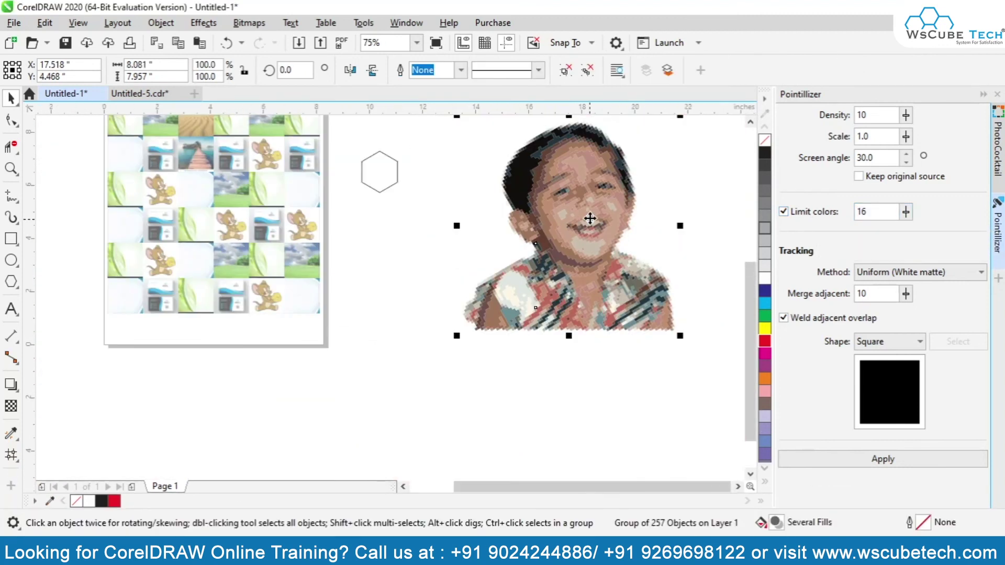
pyautogui.scroll(1, 590, 219)
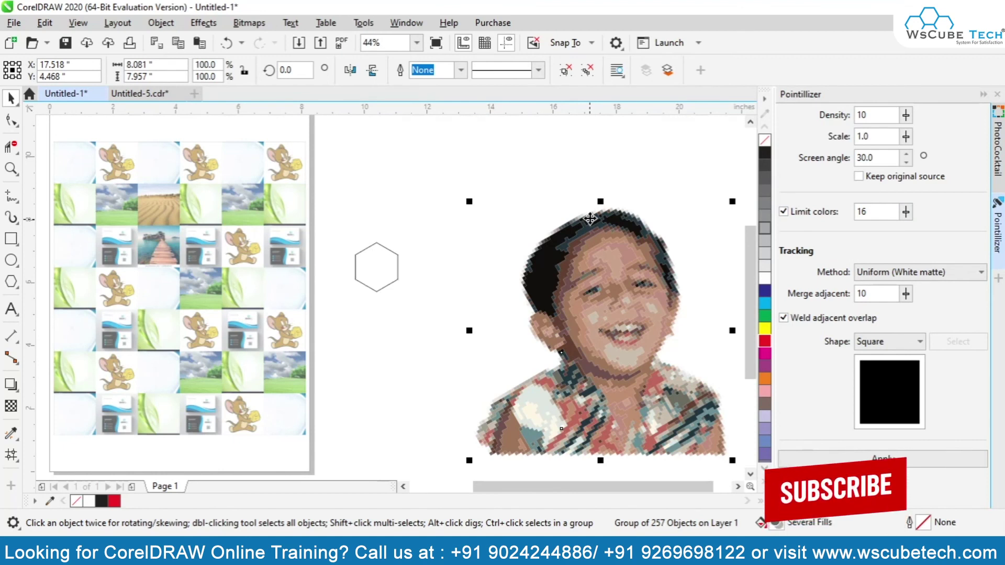
# - Undo the 16-color square effect and switch the Pointillizer shape to Custom with the hexagon
pyautogui.hotkey('ctrl', 'z')
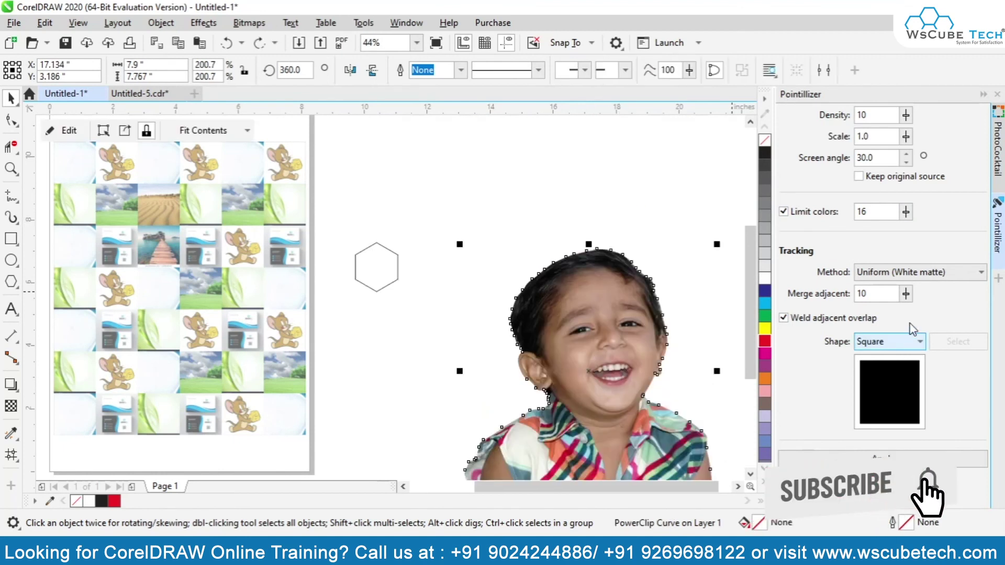
pyautogui.click(906, 347)
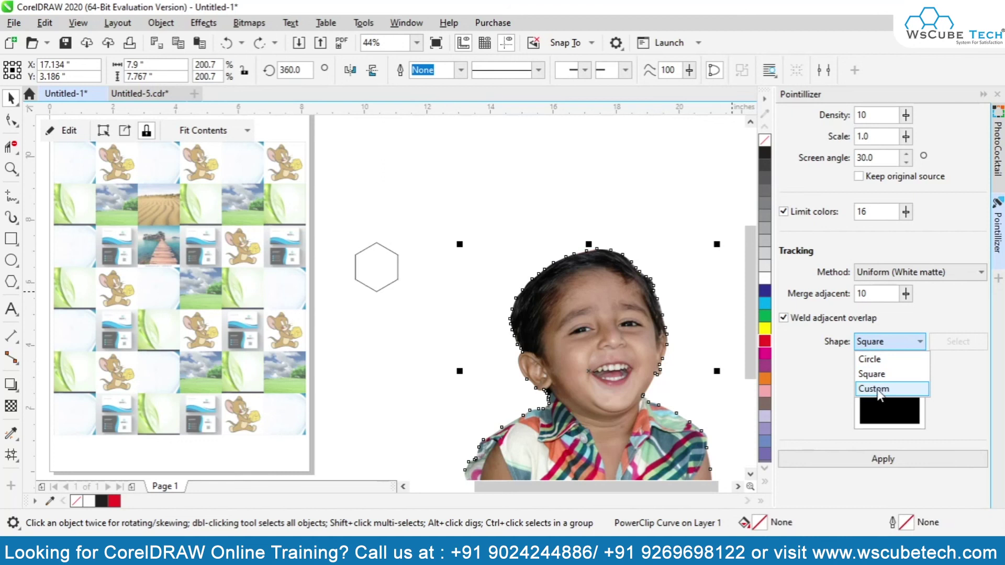
pyautogui.click(879, 393)
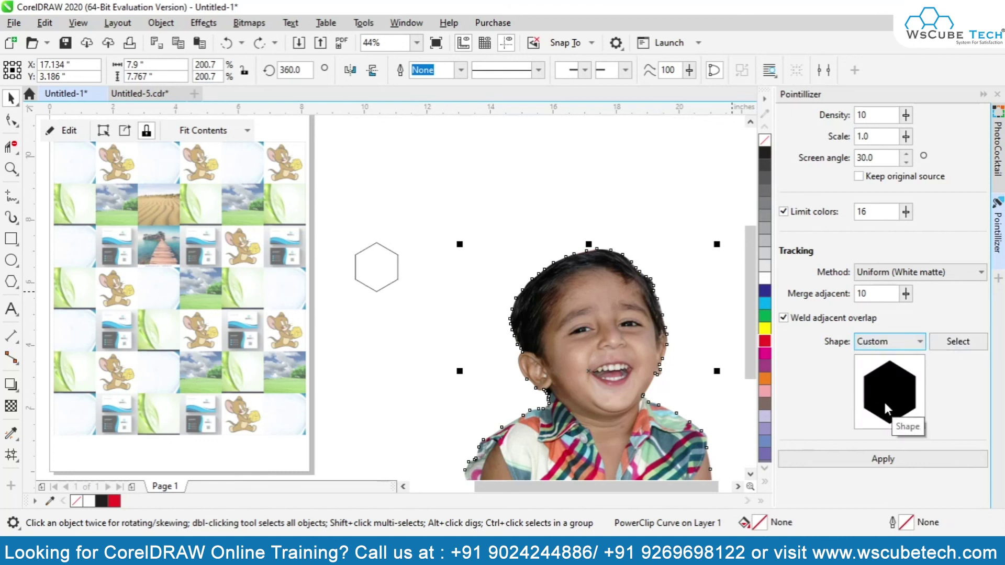